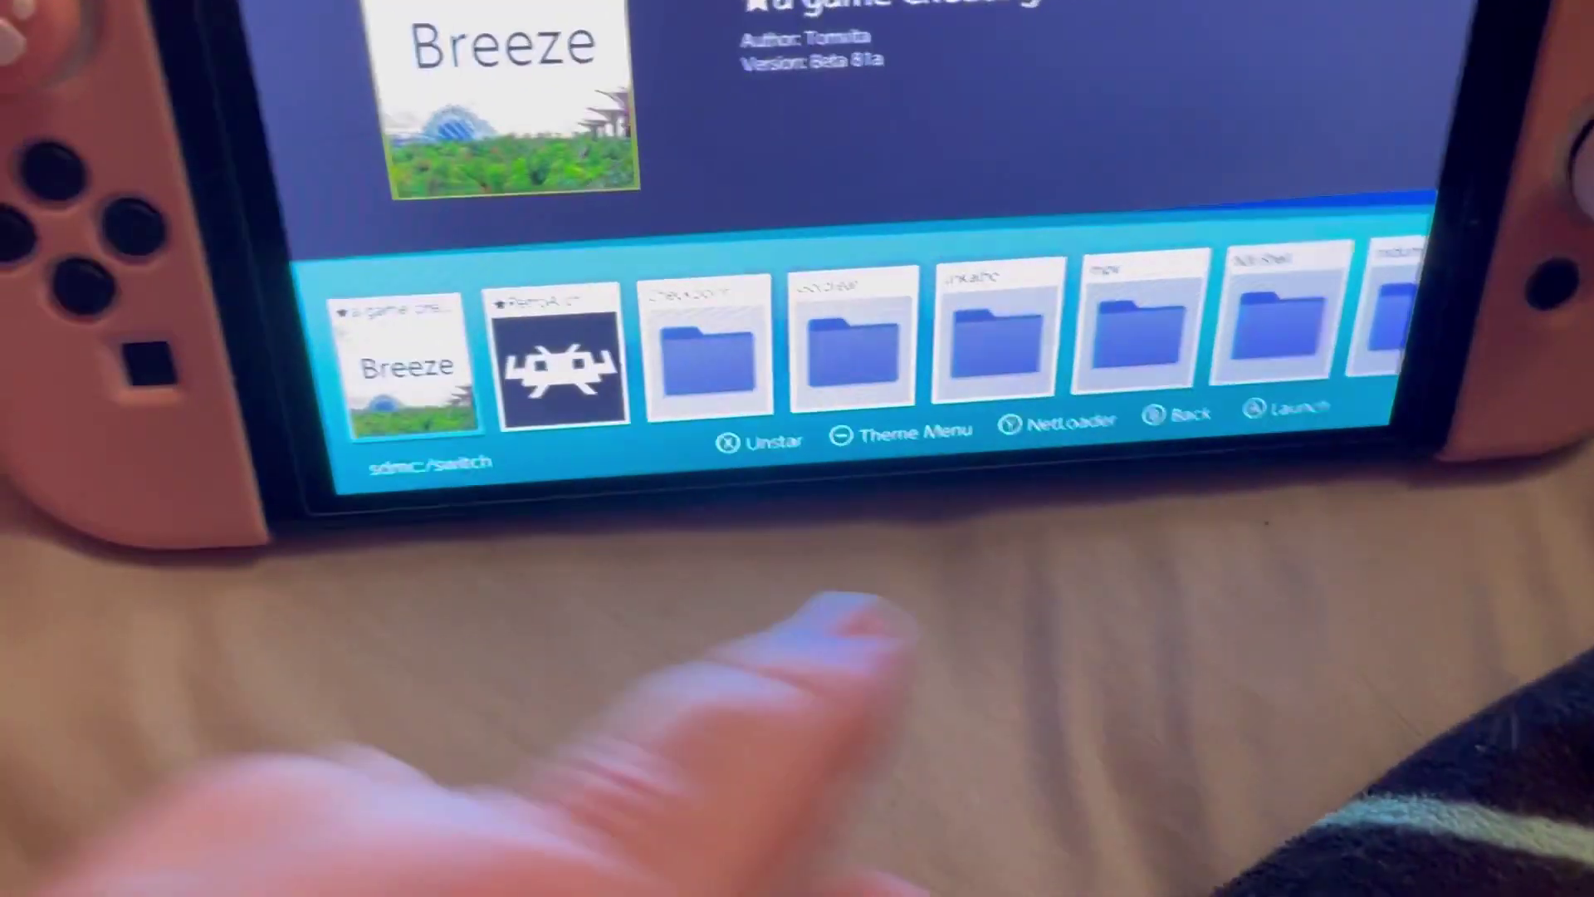
# Step: Launch DBI from the homebrew menu and run its MTP responder
pyautogui.click(455, 224)
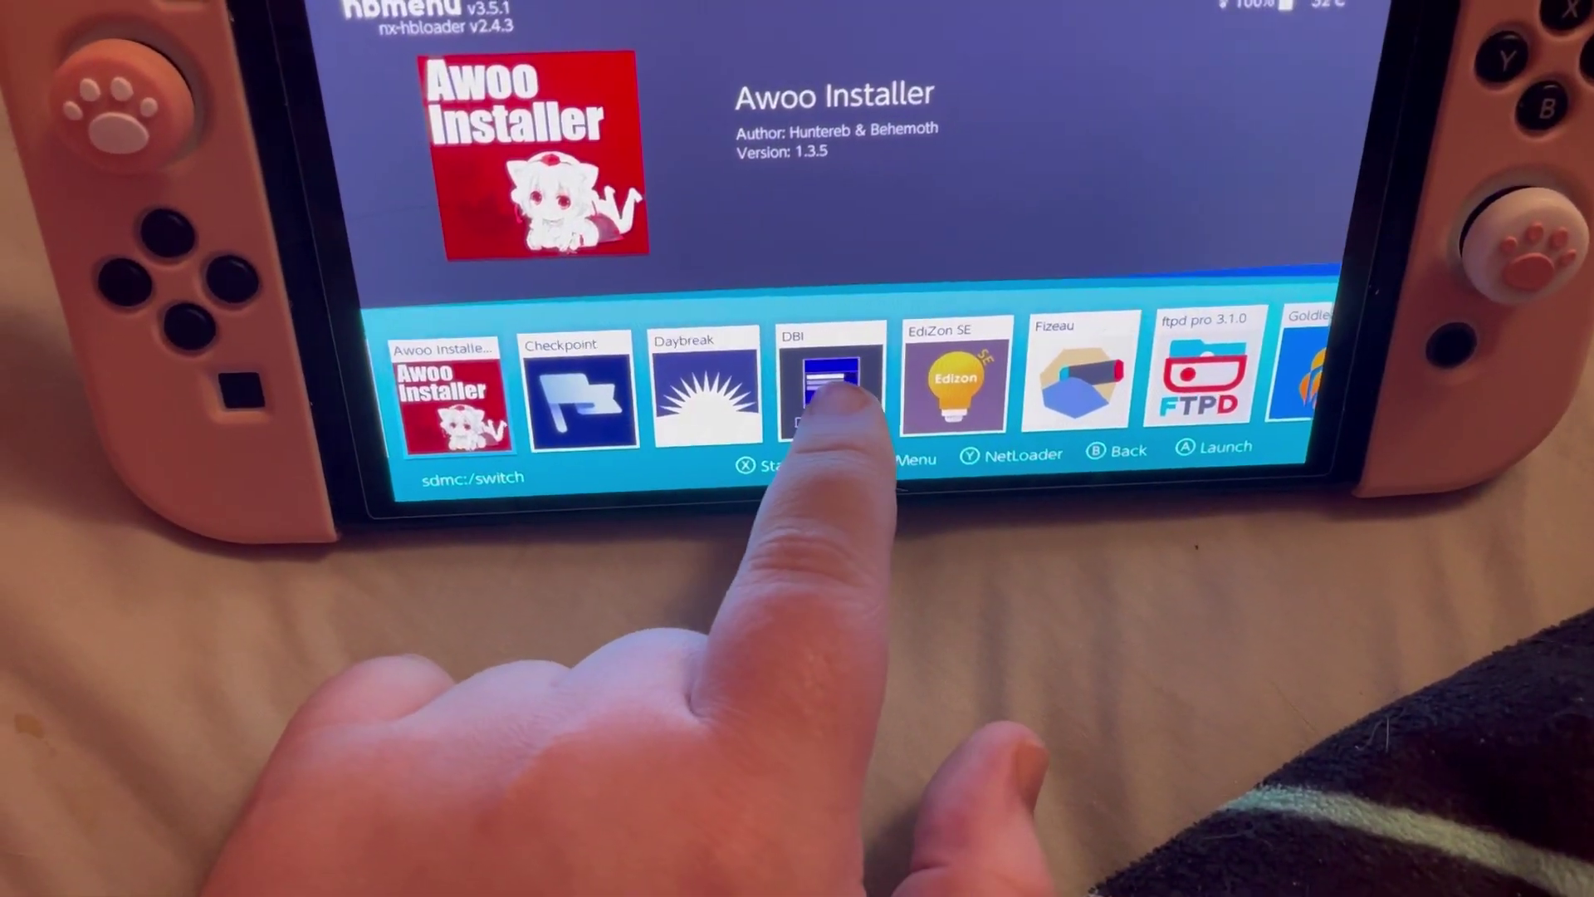
pyautogui.click(756, 432)
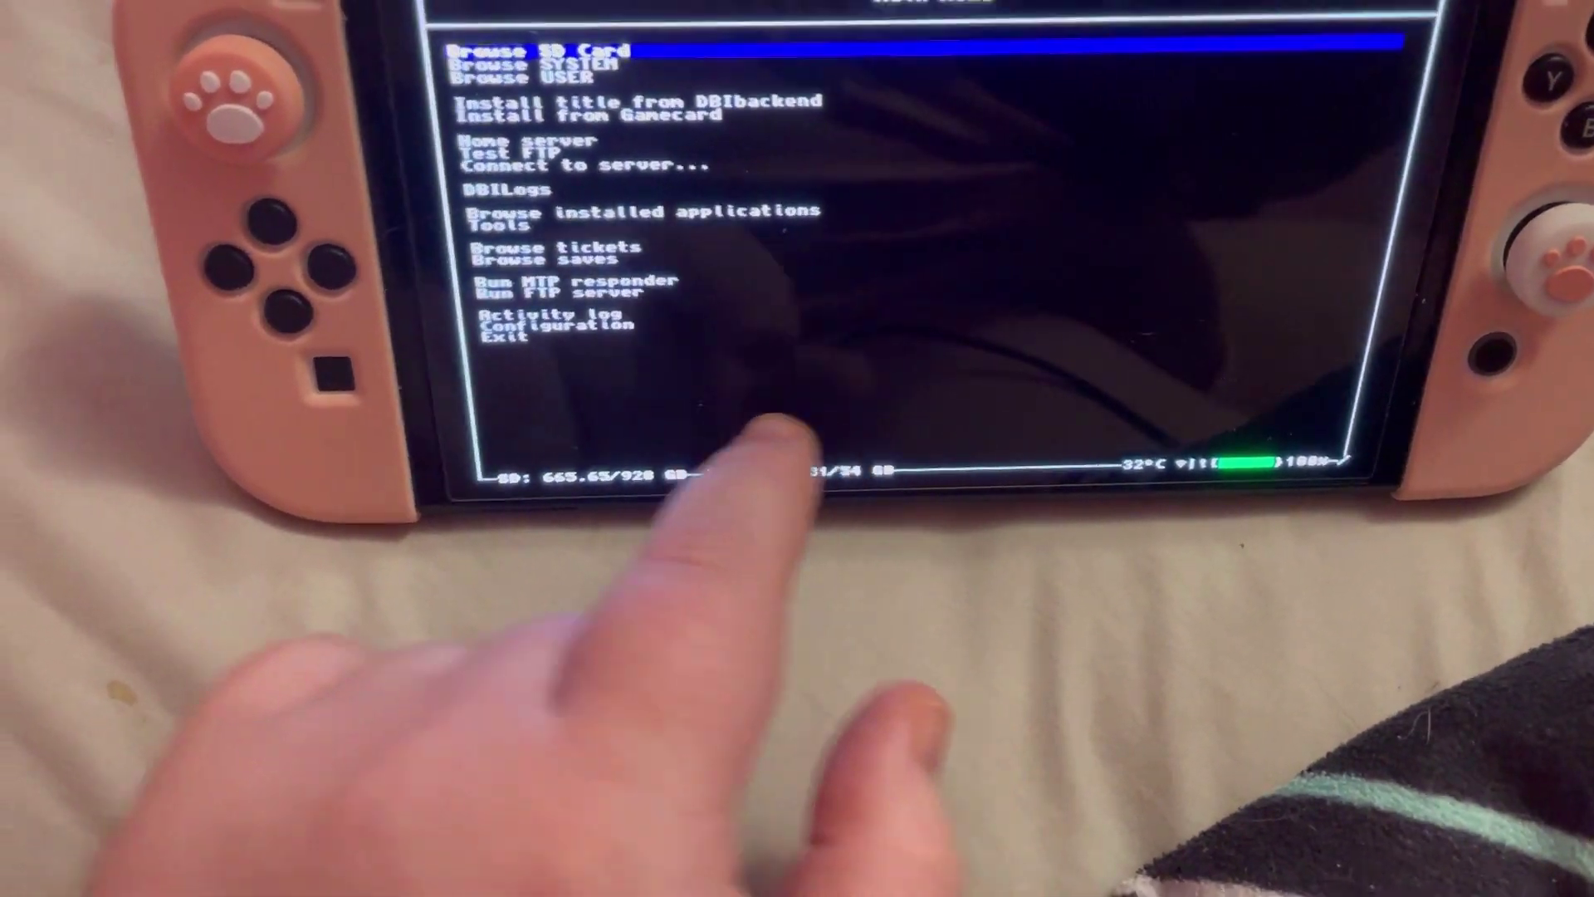
pyautogui.press('Down')
pyautogui.press('Down')
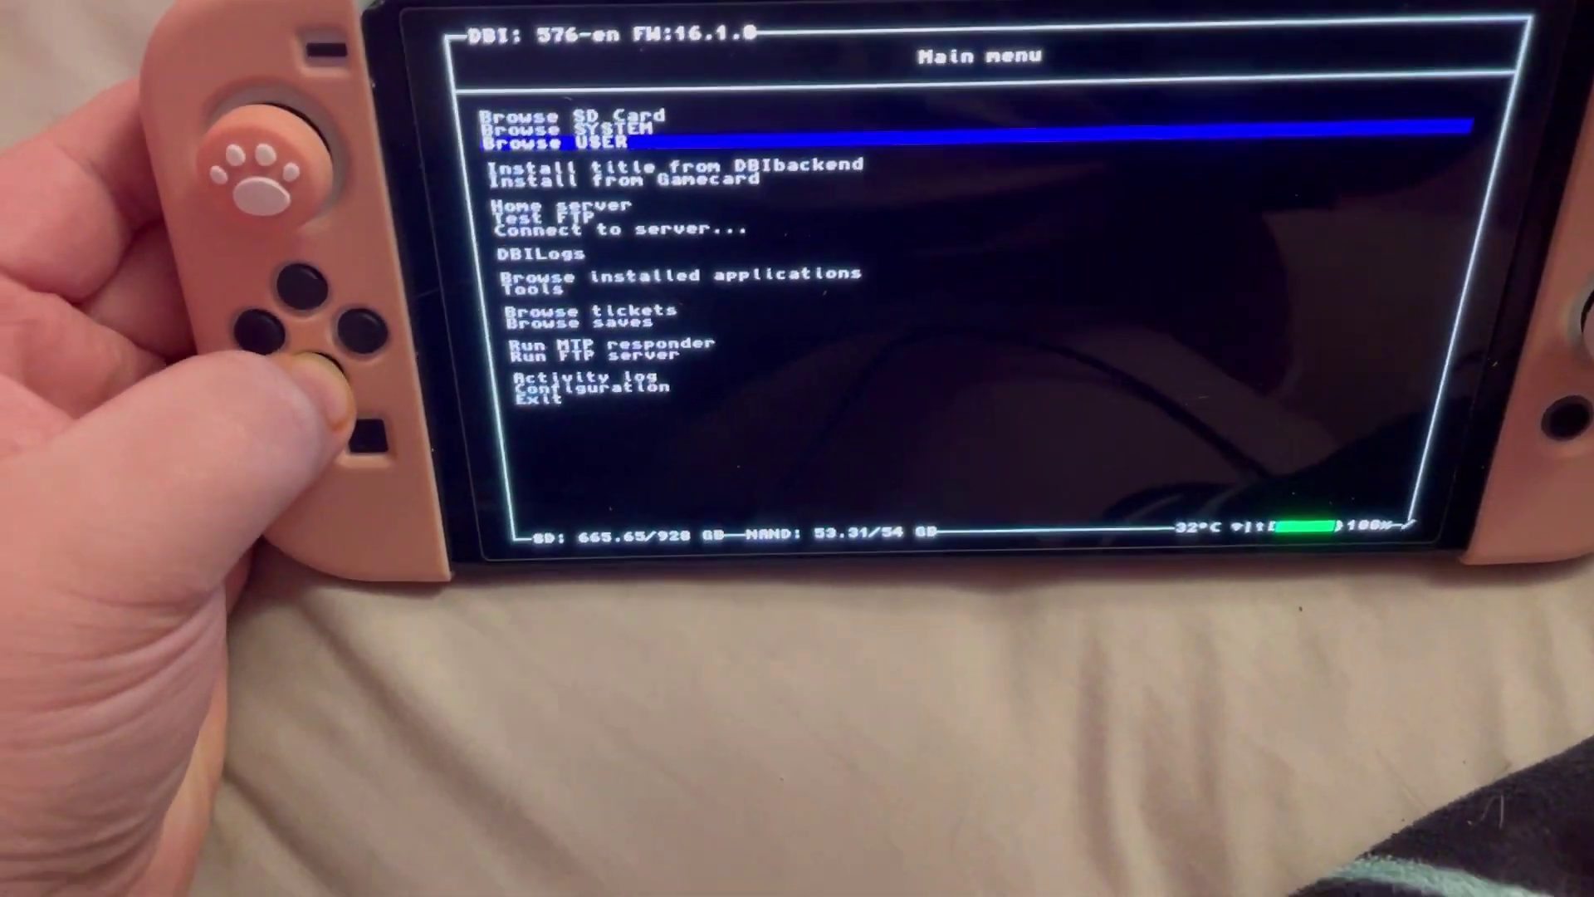
pyautogui.press('Down')
pyautogui.press('Down')
pyautogui.press('Down')
pyautogui.press('Down')
pyautogui.press('Down')
pyautogui.press('Down')
pyautogui.press('Down')
pyautogui.press('Down')
pyautogui.press('Down')
pyautogui.press('Down')
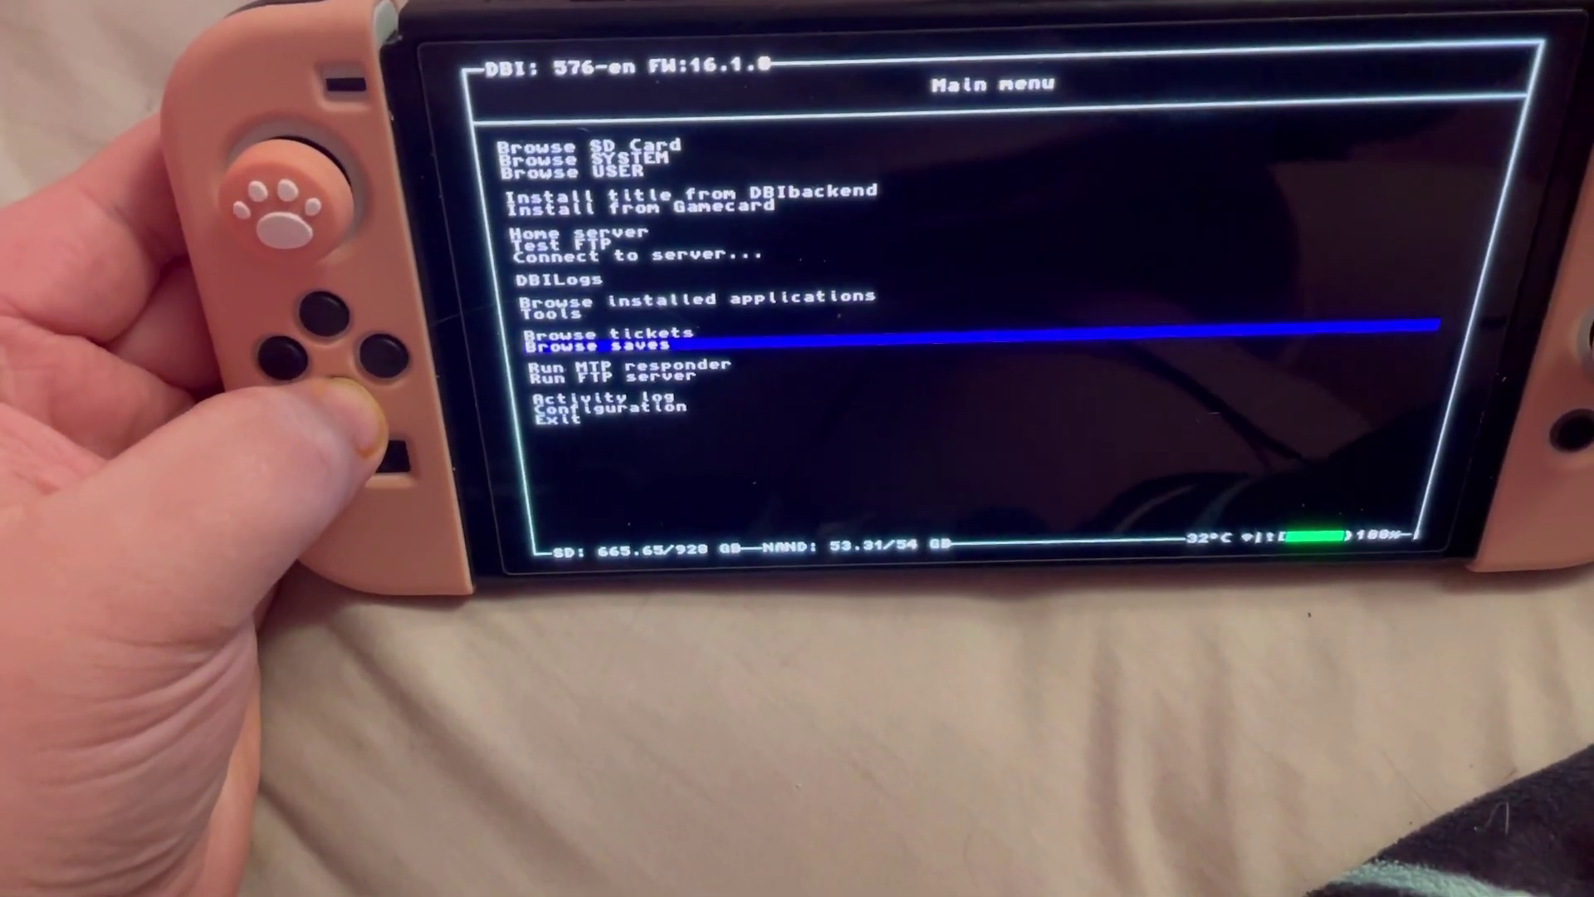
pyautogui.press('Down')
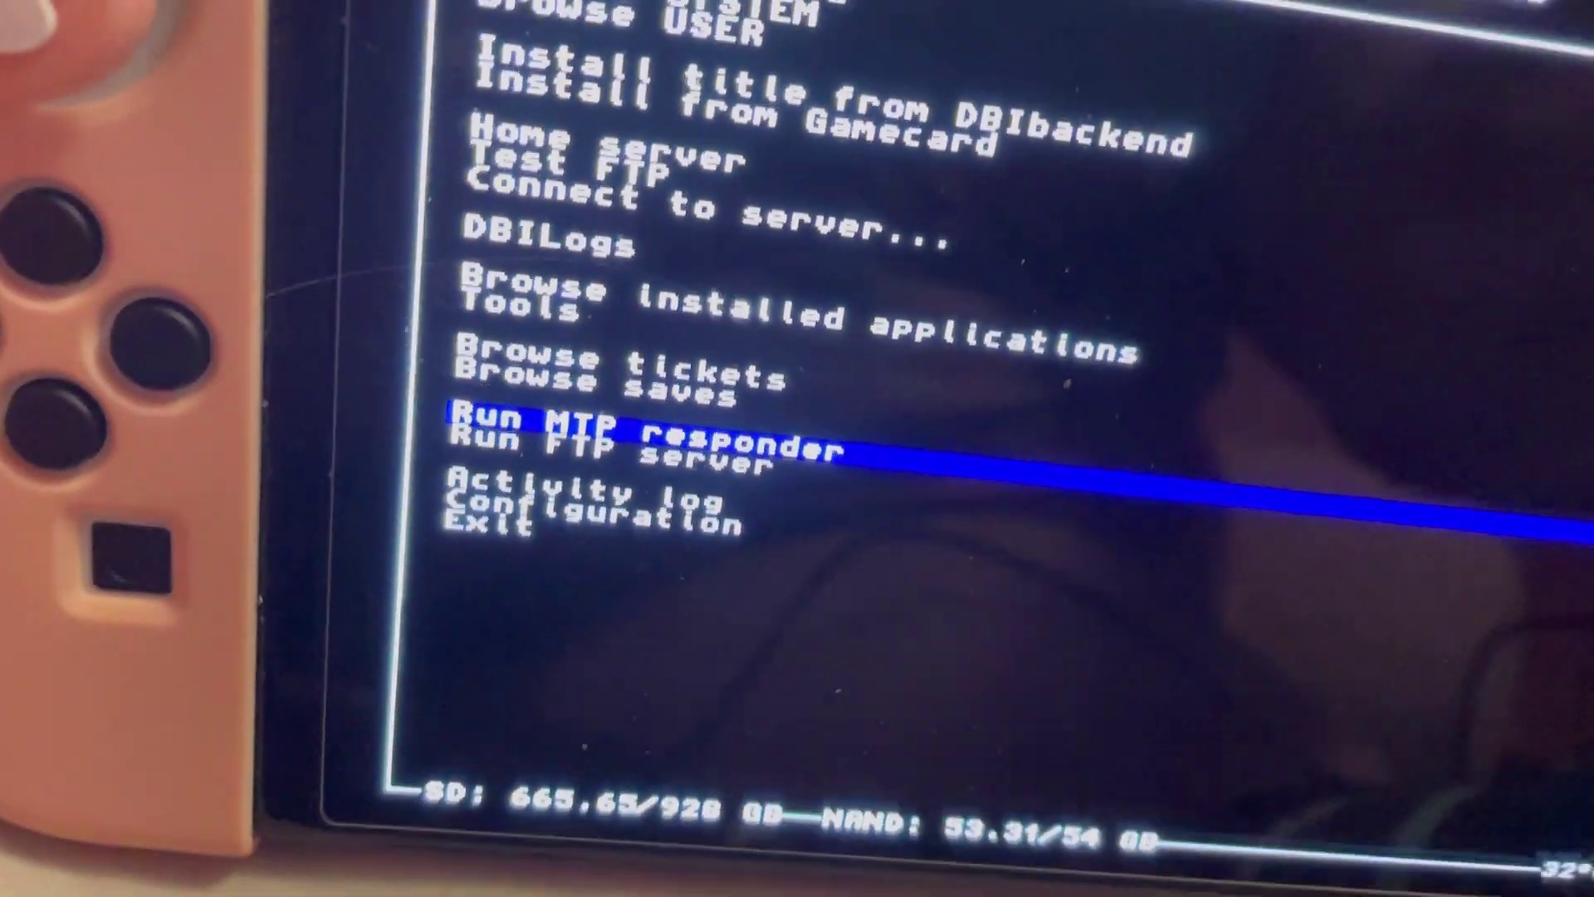
pyautogui.press('Return')
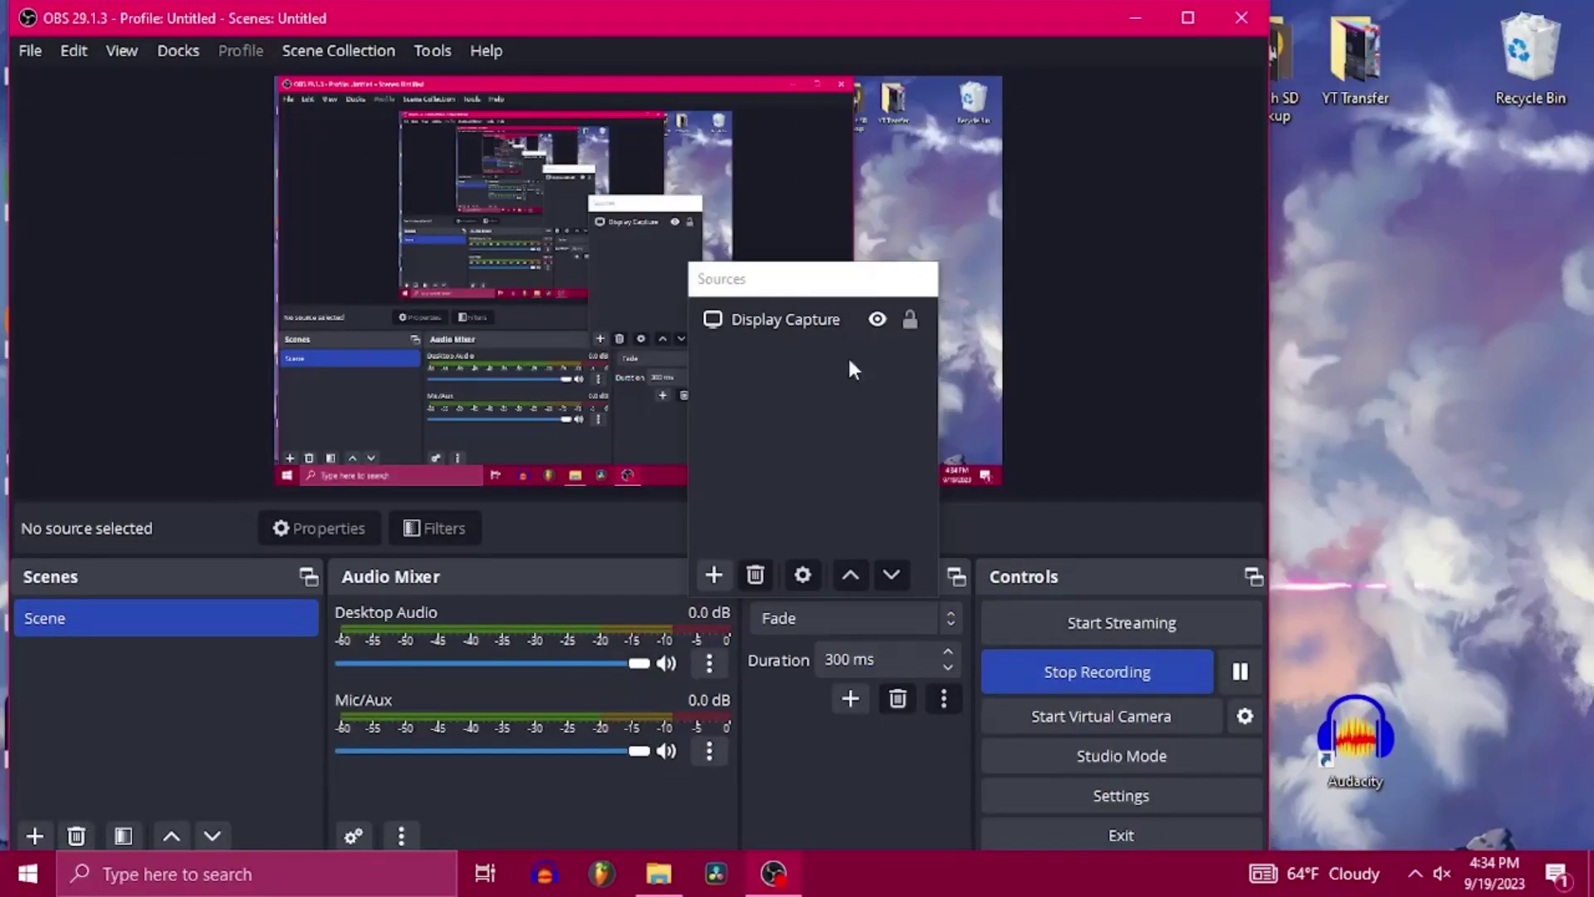
# Step: Minimise OBS and open the Switch's "4: Installed games" storage in File Explorer
pyautogui.click(1137, 18)
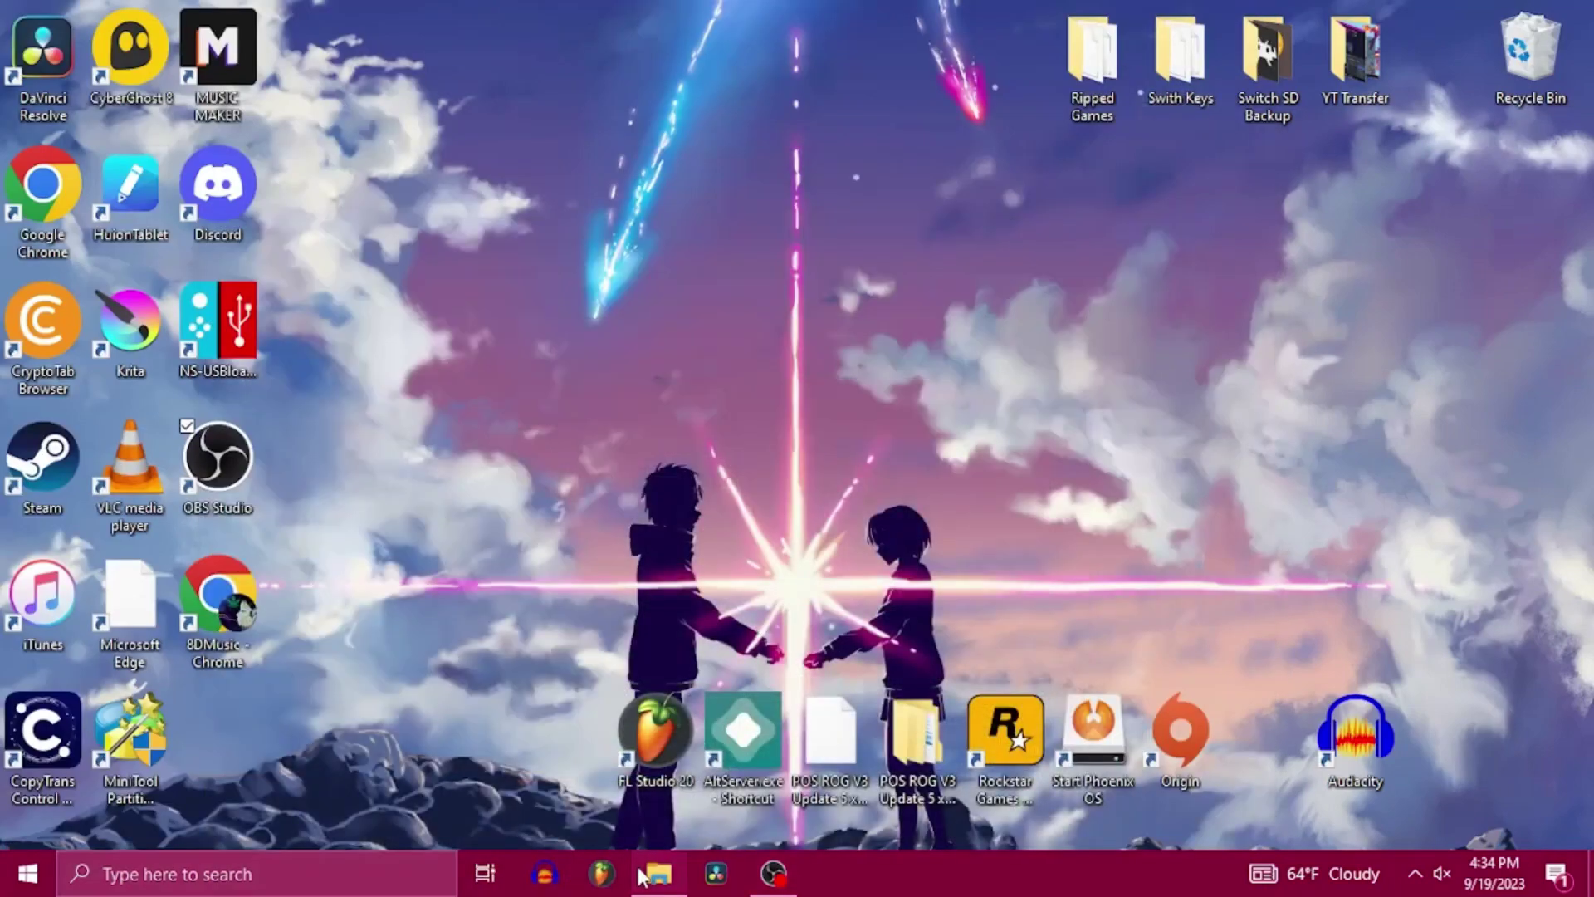
pyautogui.moveTo(642, 876)
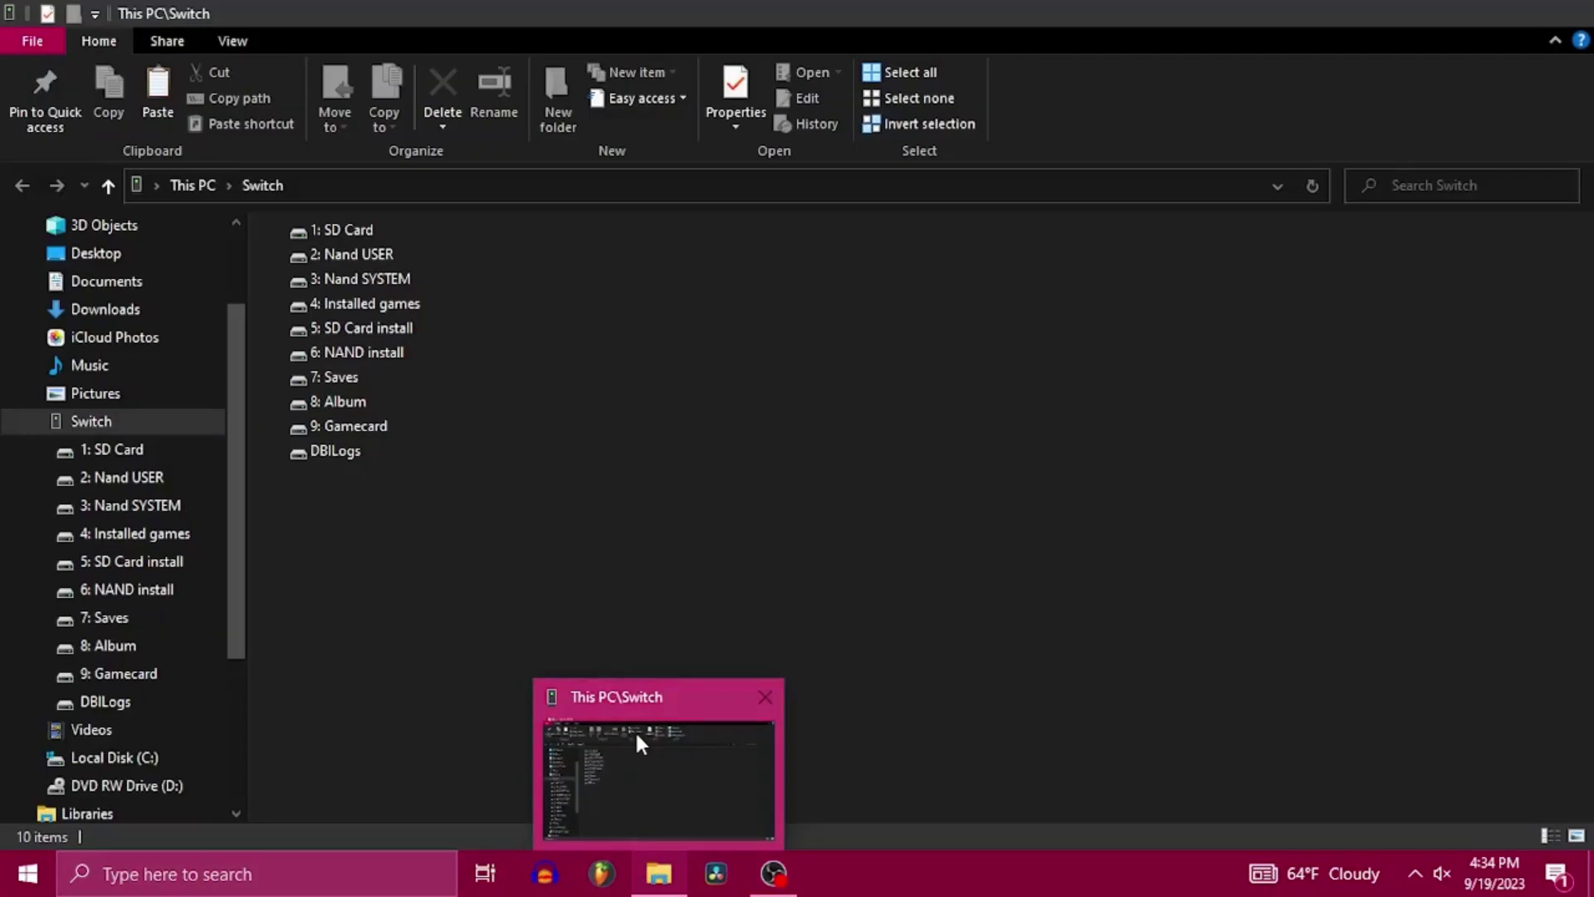
pyautogui.click(636, 731)
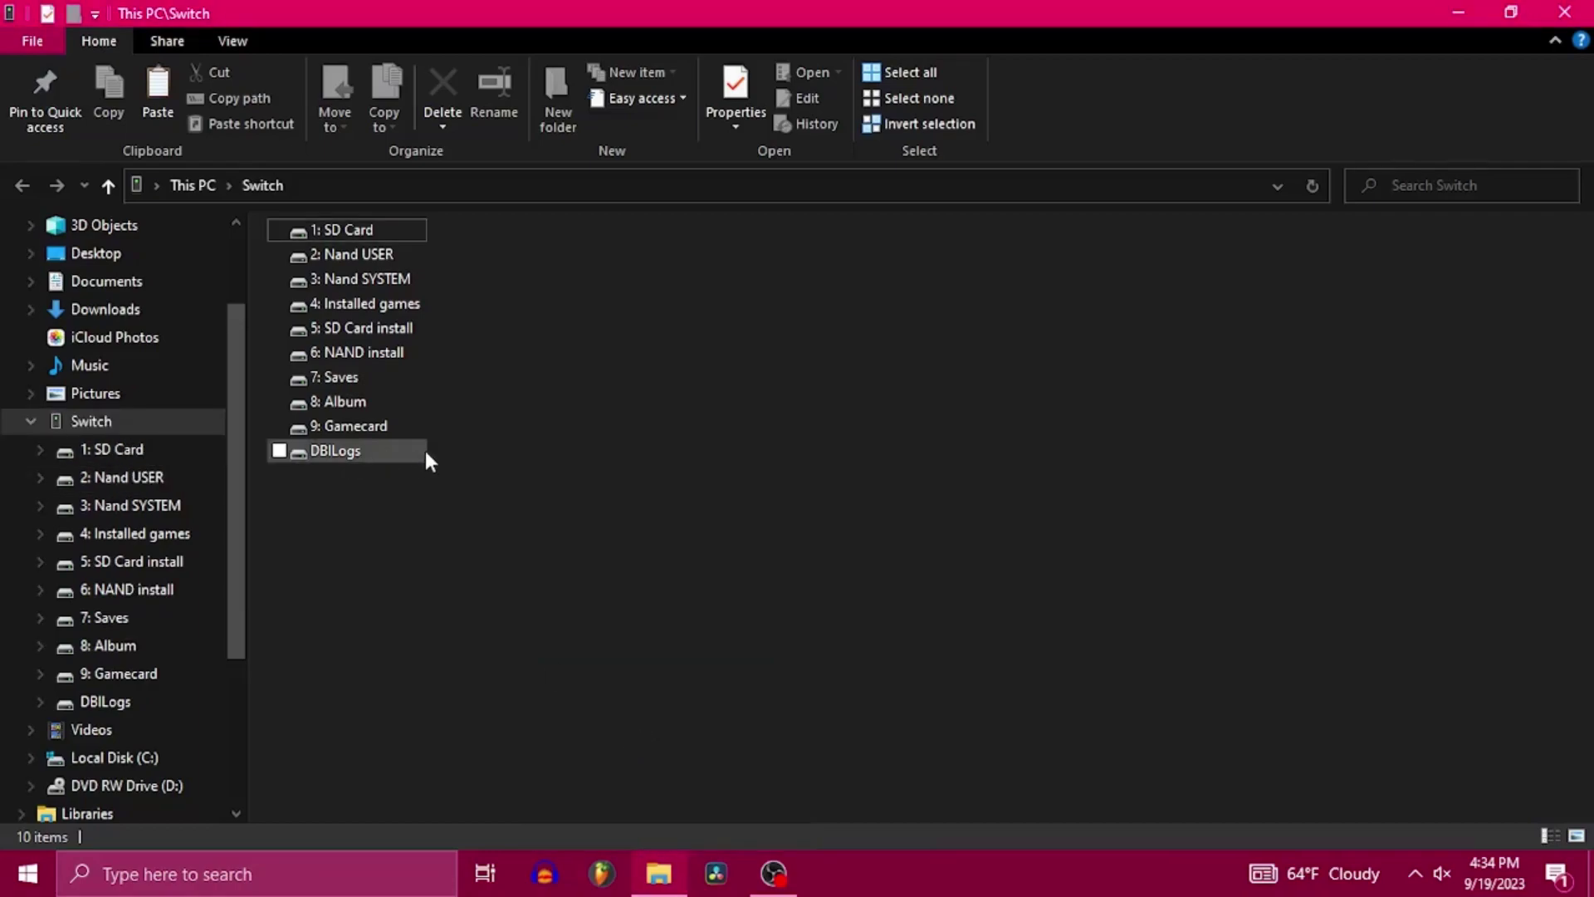
pyautogui.click(407, 303)
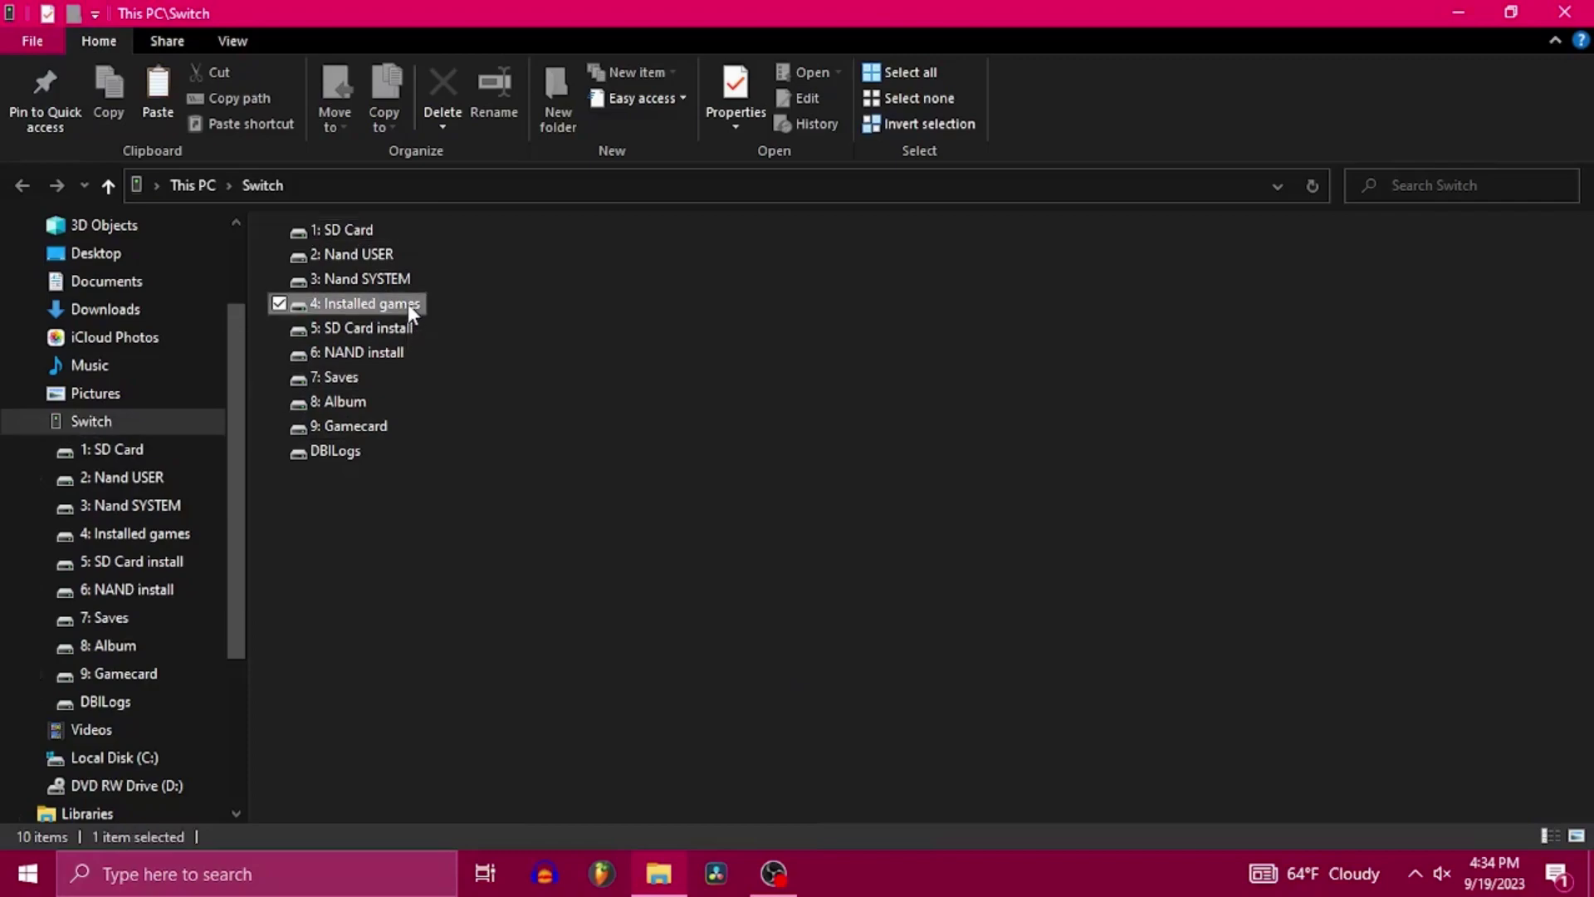
pyautogui.doubleClick(407, 304)
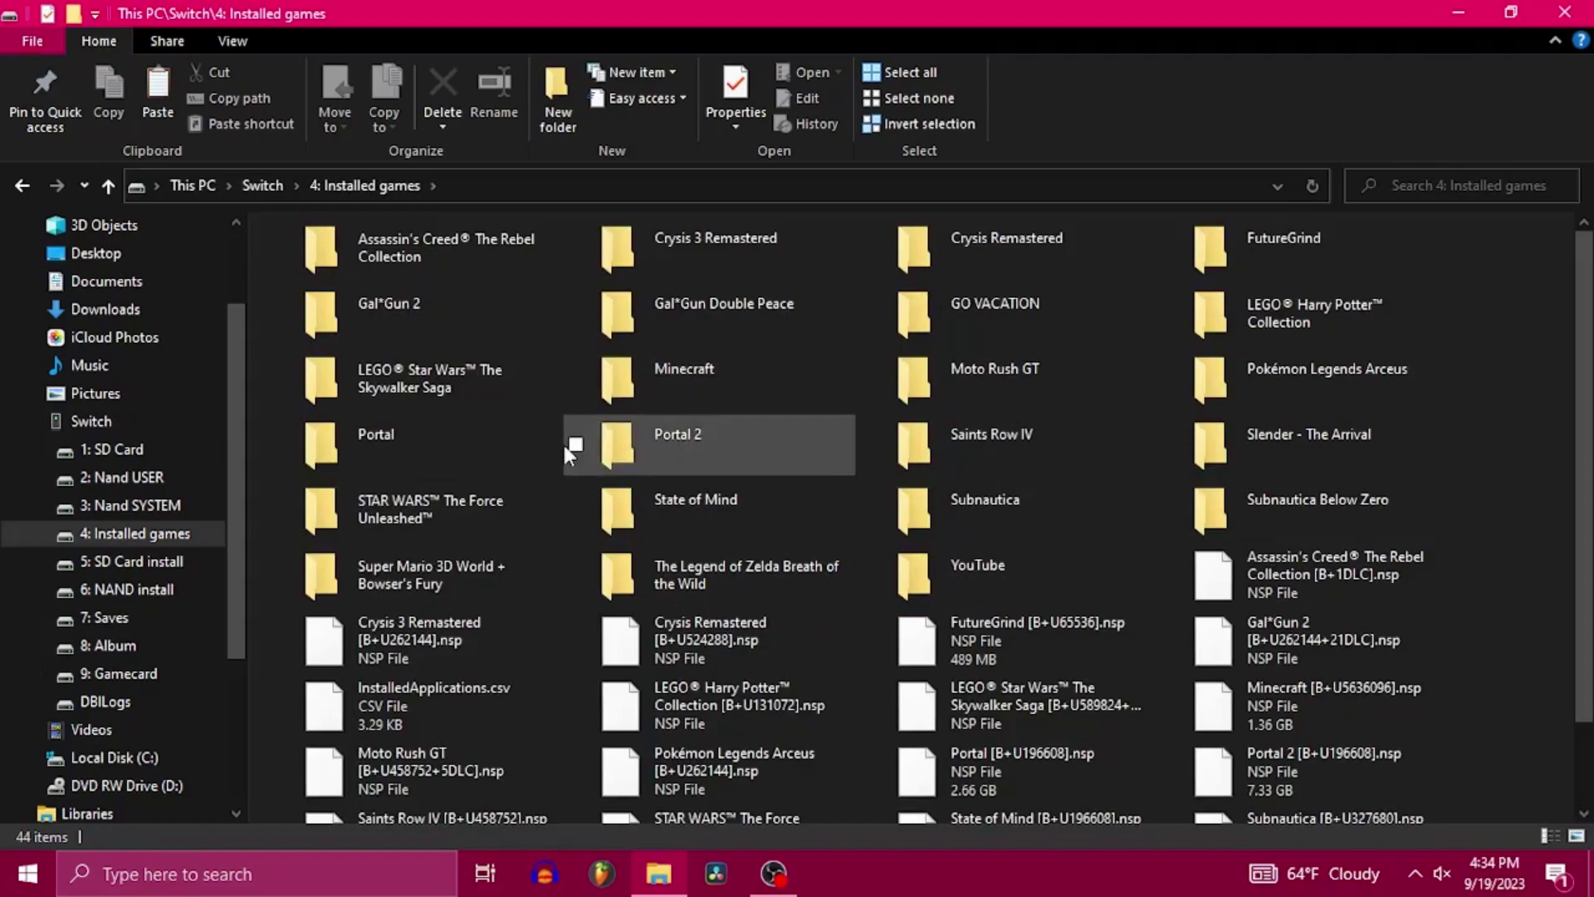
# Step: Copy the base NSP file from the "Slender - The Arrival" folder
pyautogui.scroll(-1, 562, 444)
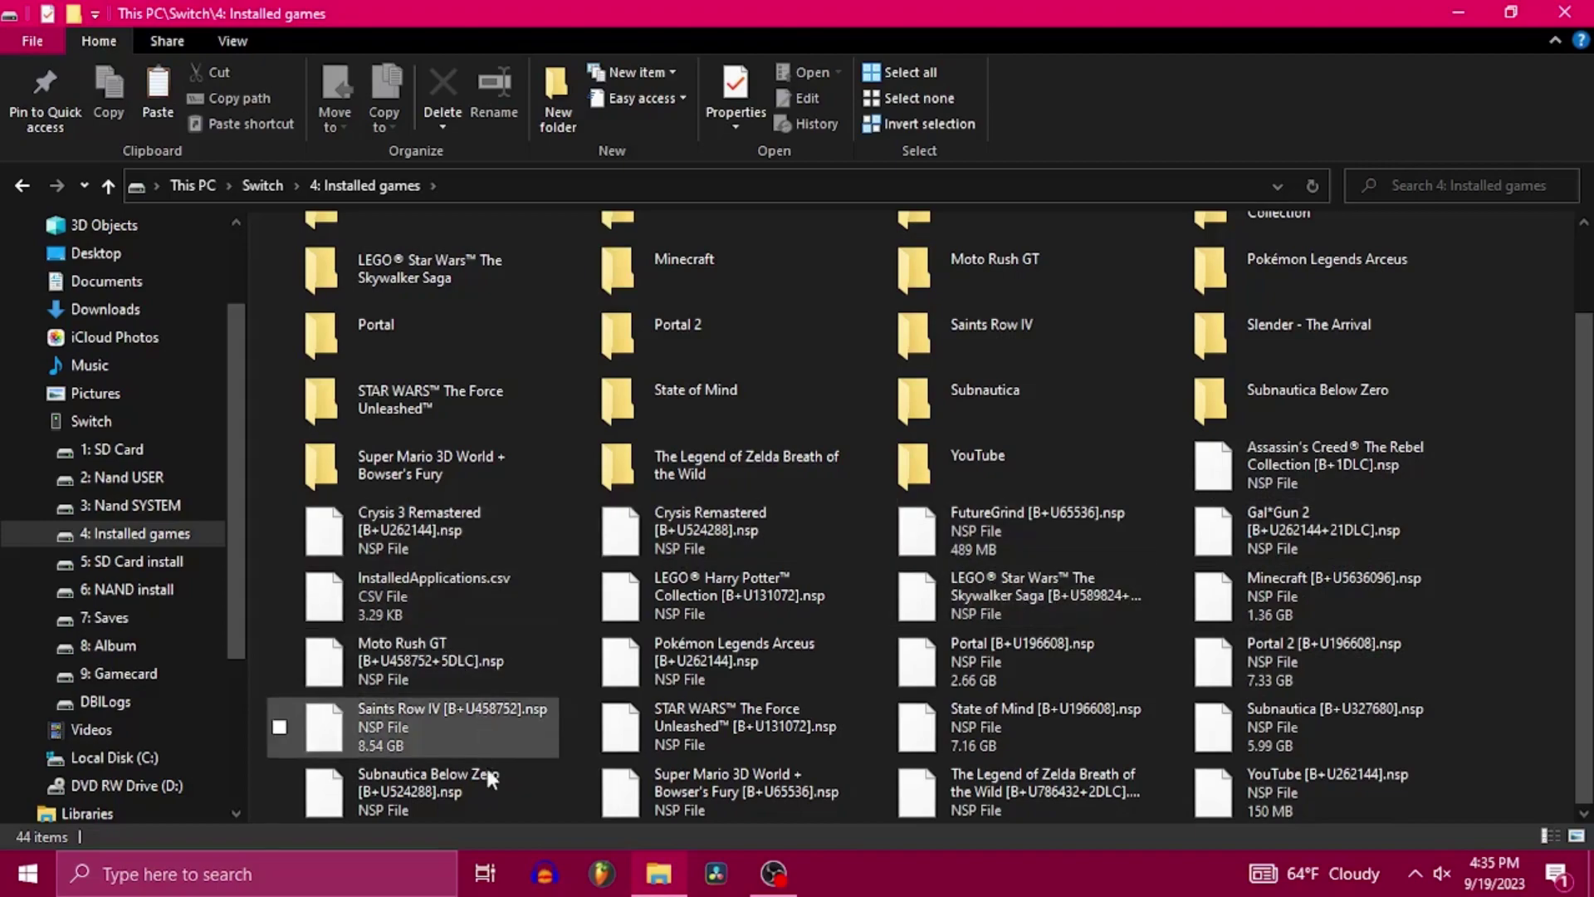
pyautogui.scroll(2, 960, 590)
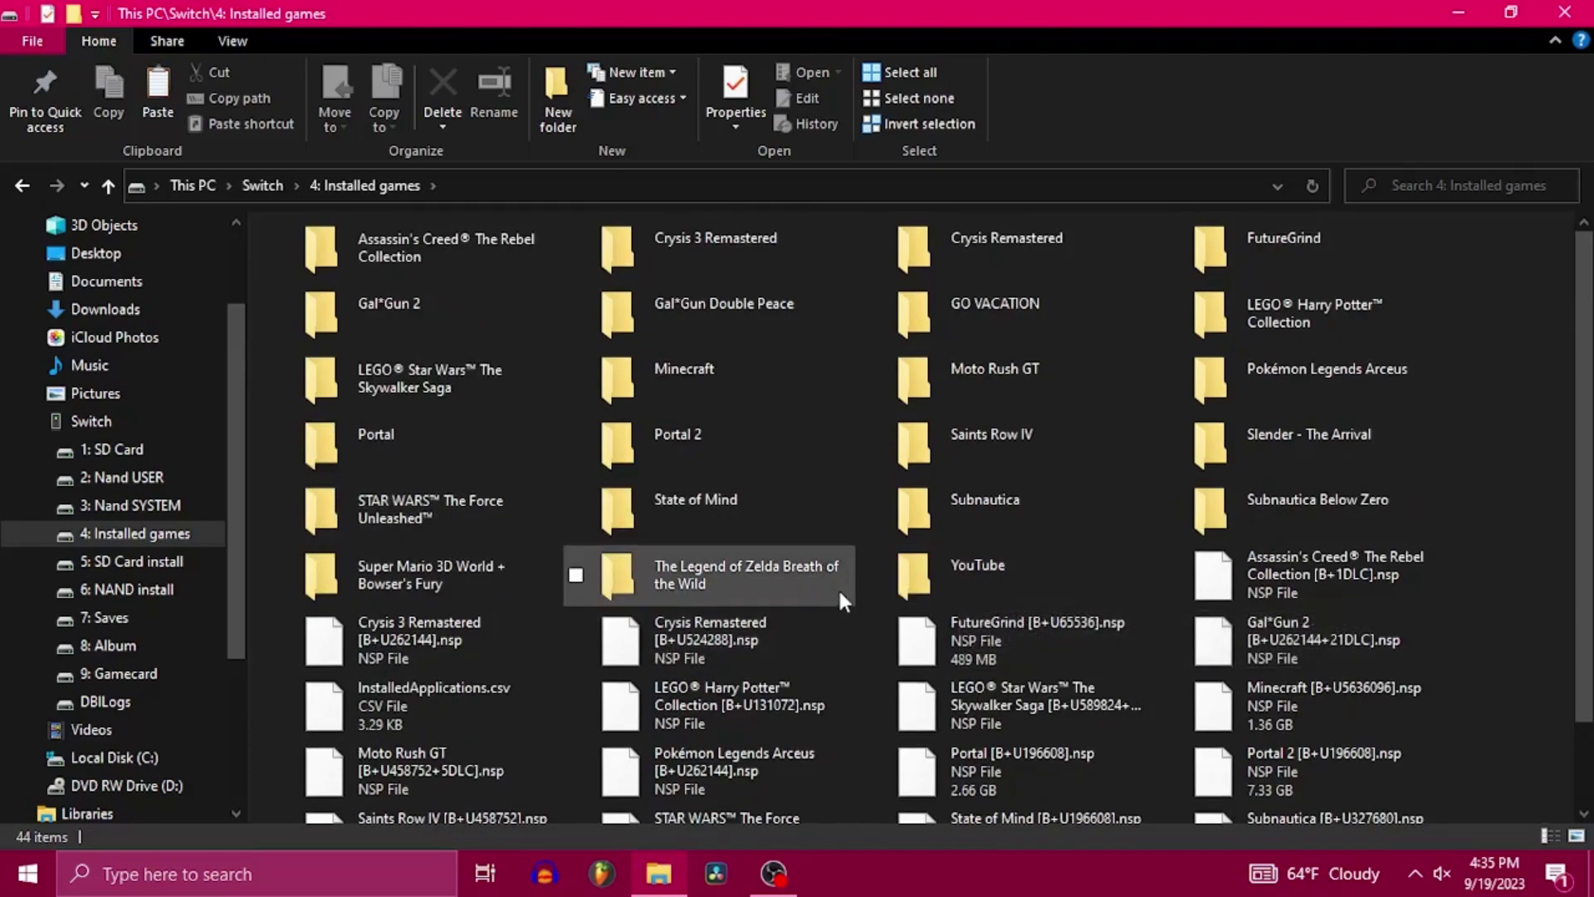
pyautogui.doubleClick(1249, 454)
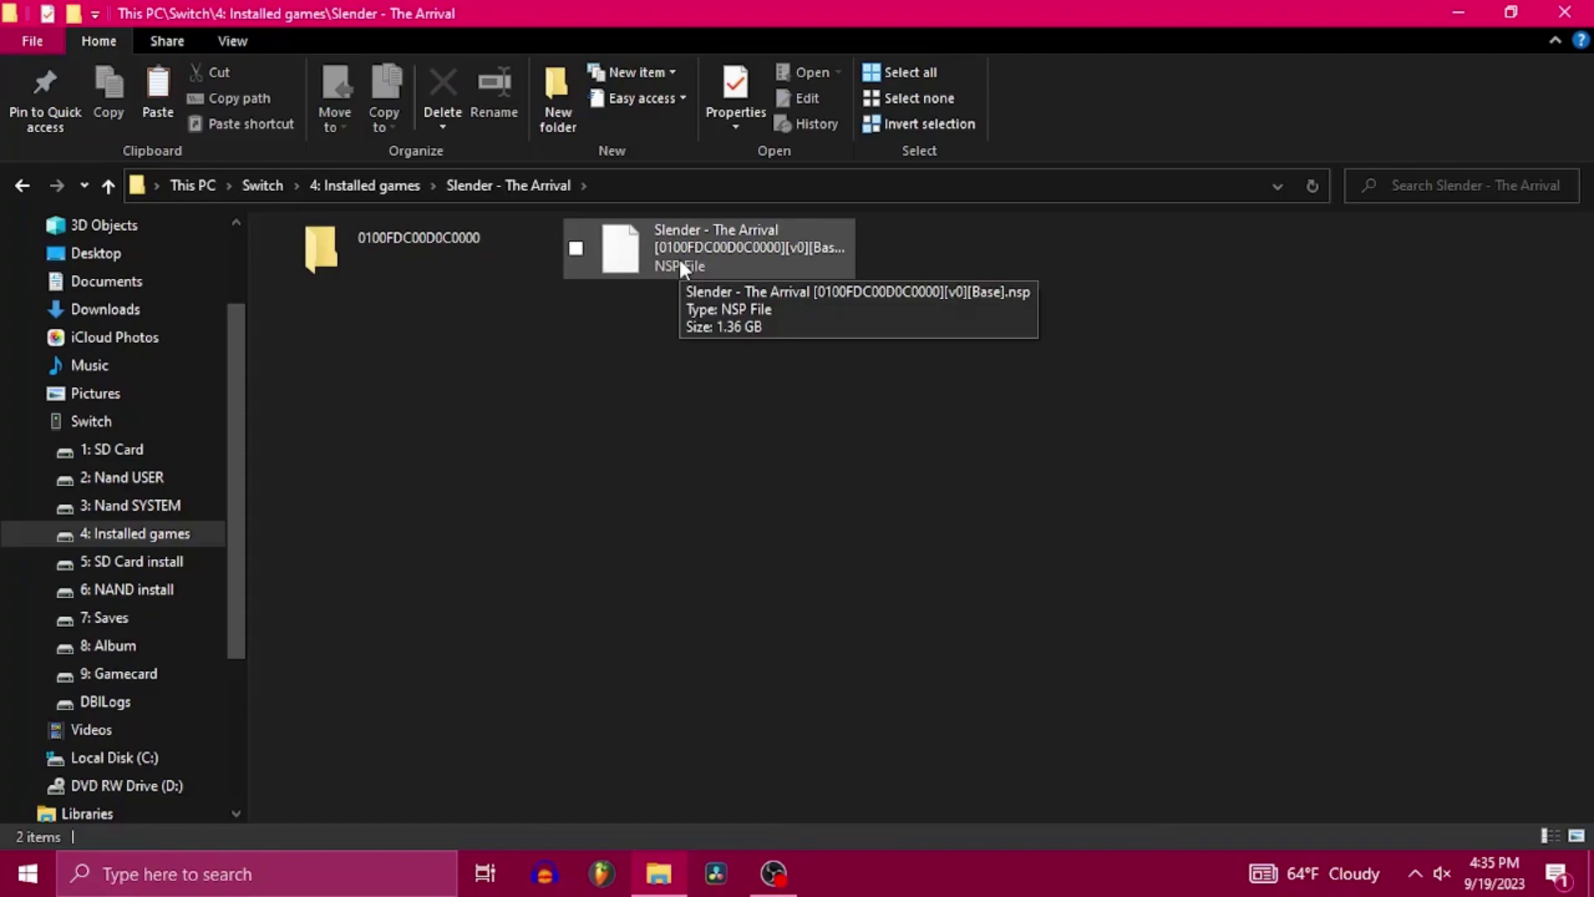
pyautogui.rightClick(679, 260)
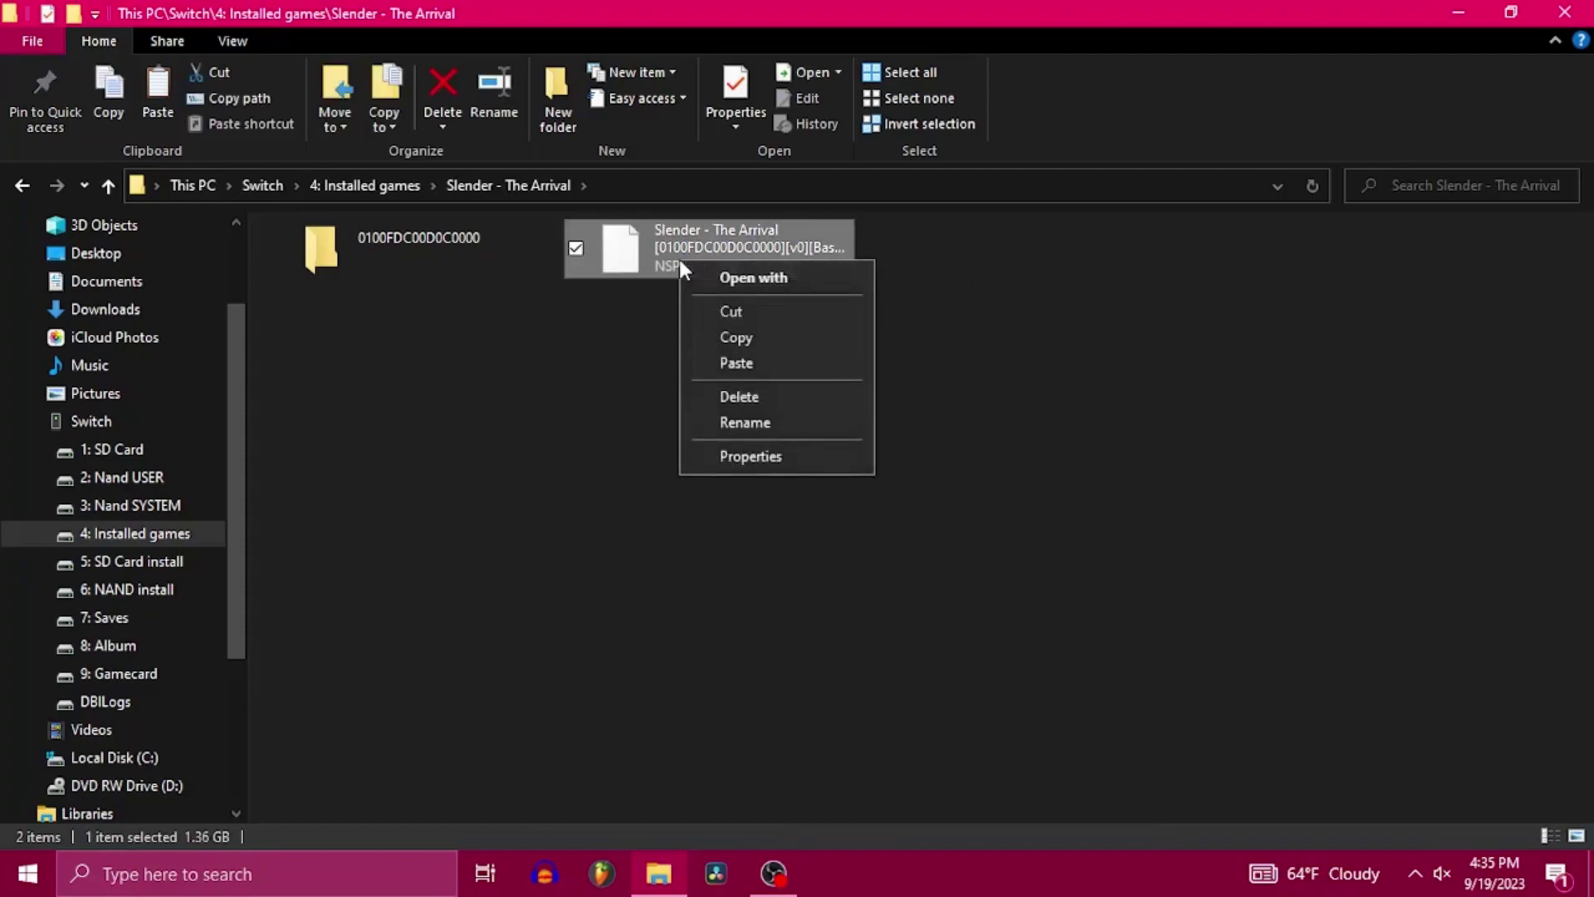
pyautogui.click(735, 336)
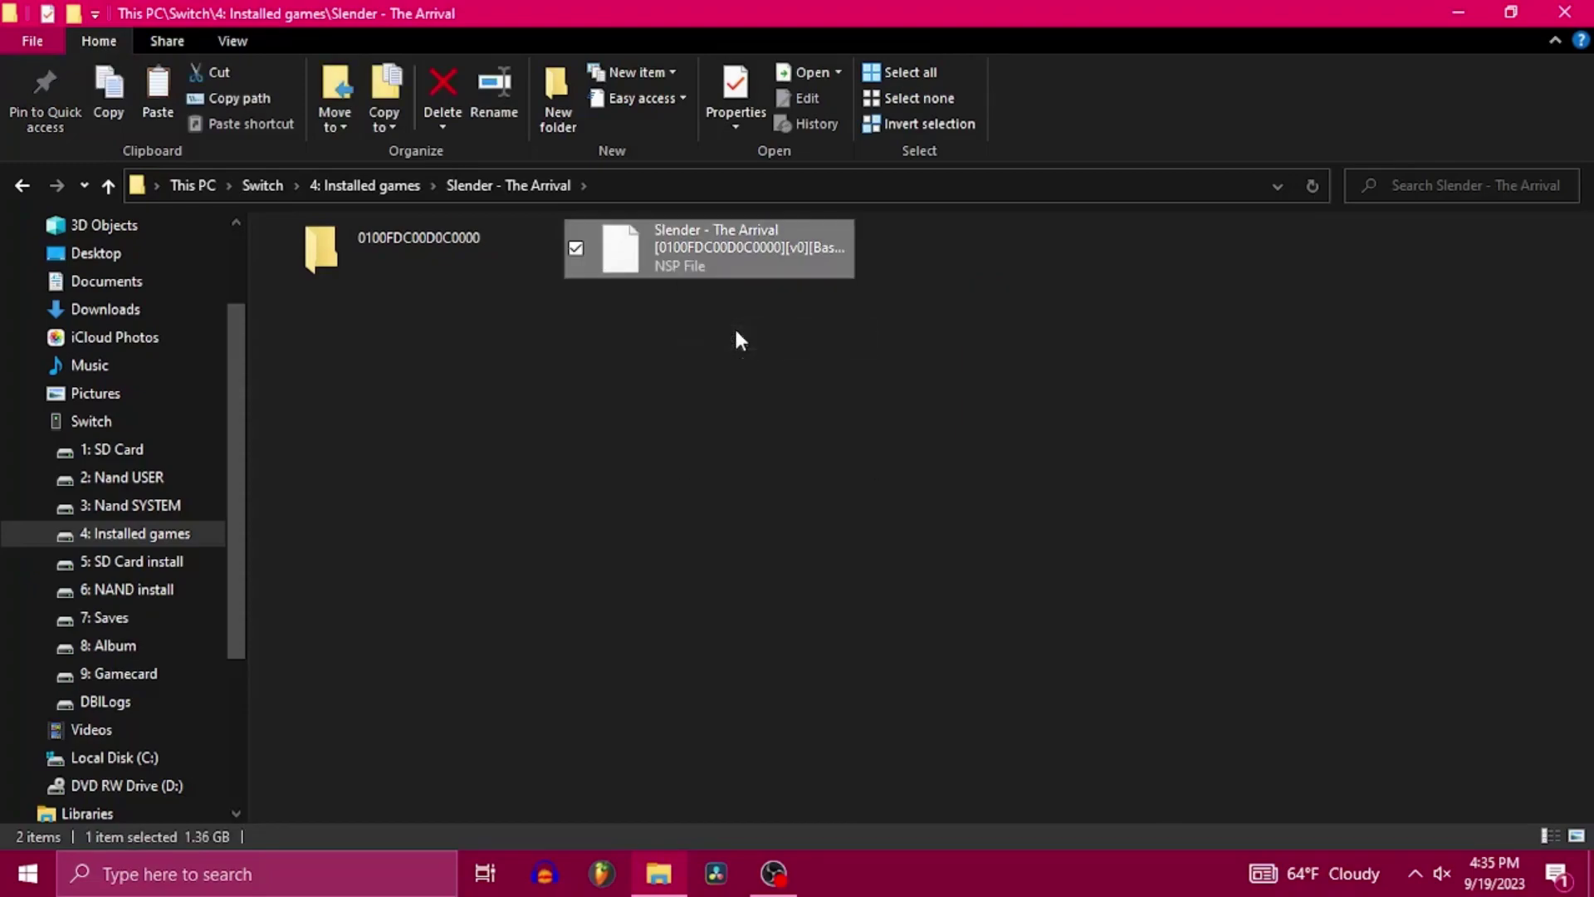
# Step: Paste the copied NSP file into the Ripped Games folder on the PC desktop
pyautogui.click(22, 186)
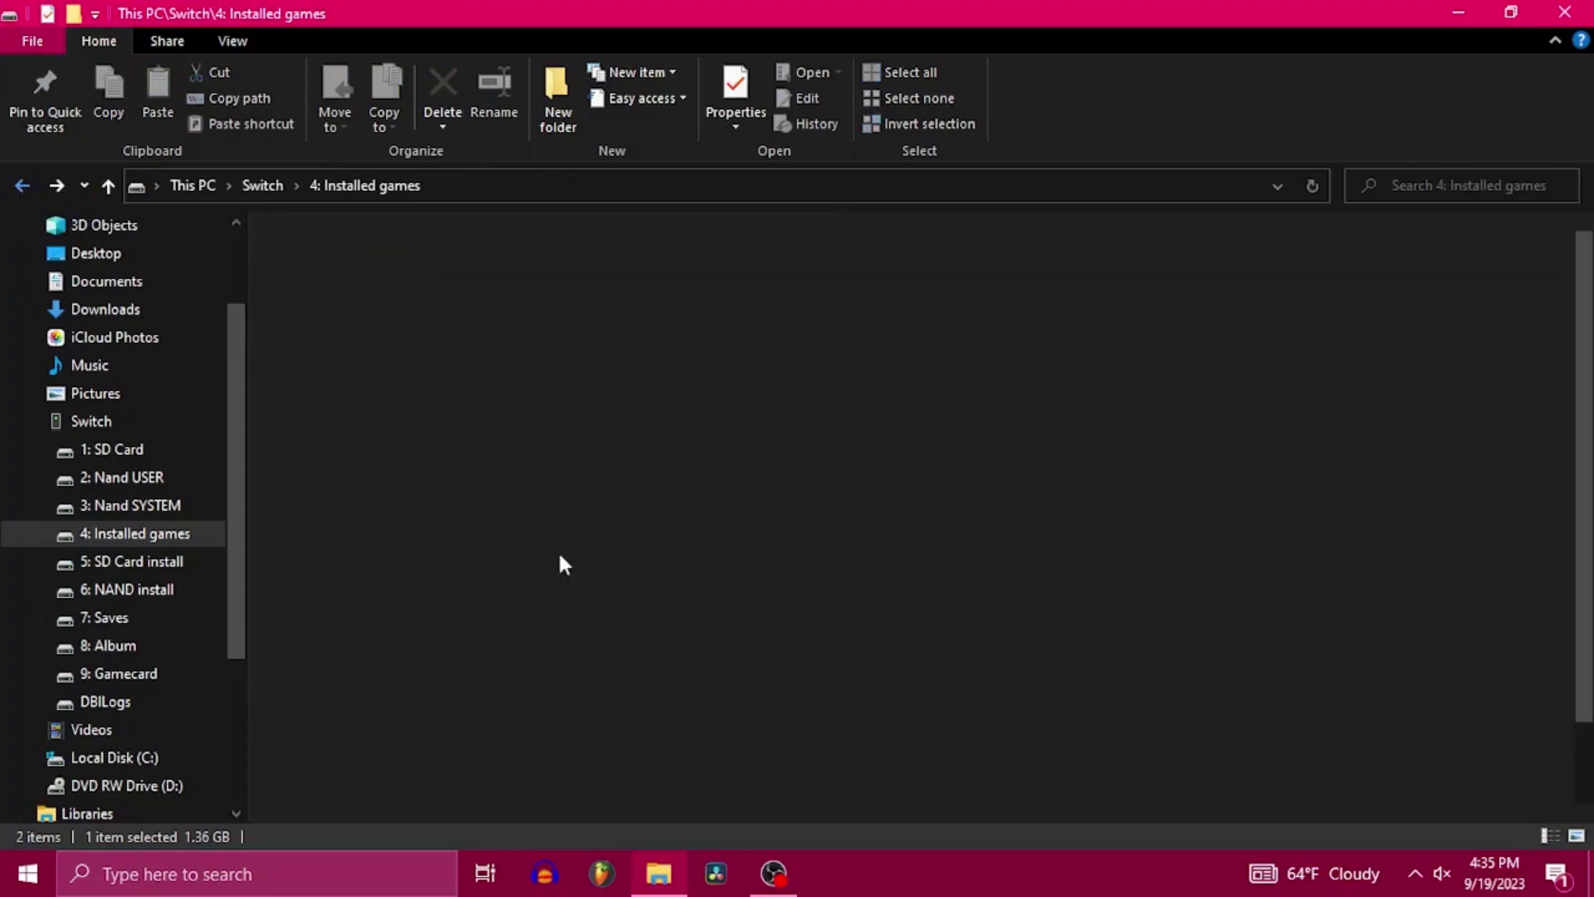
pyautogui.scroll(-1, 564, 565)
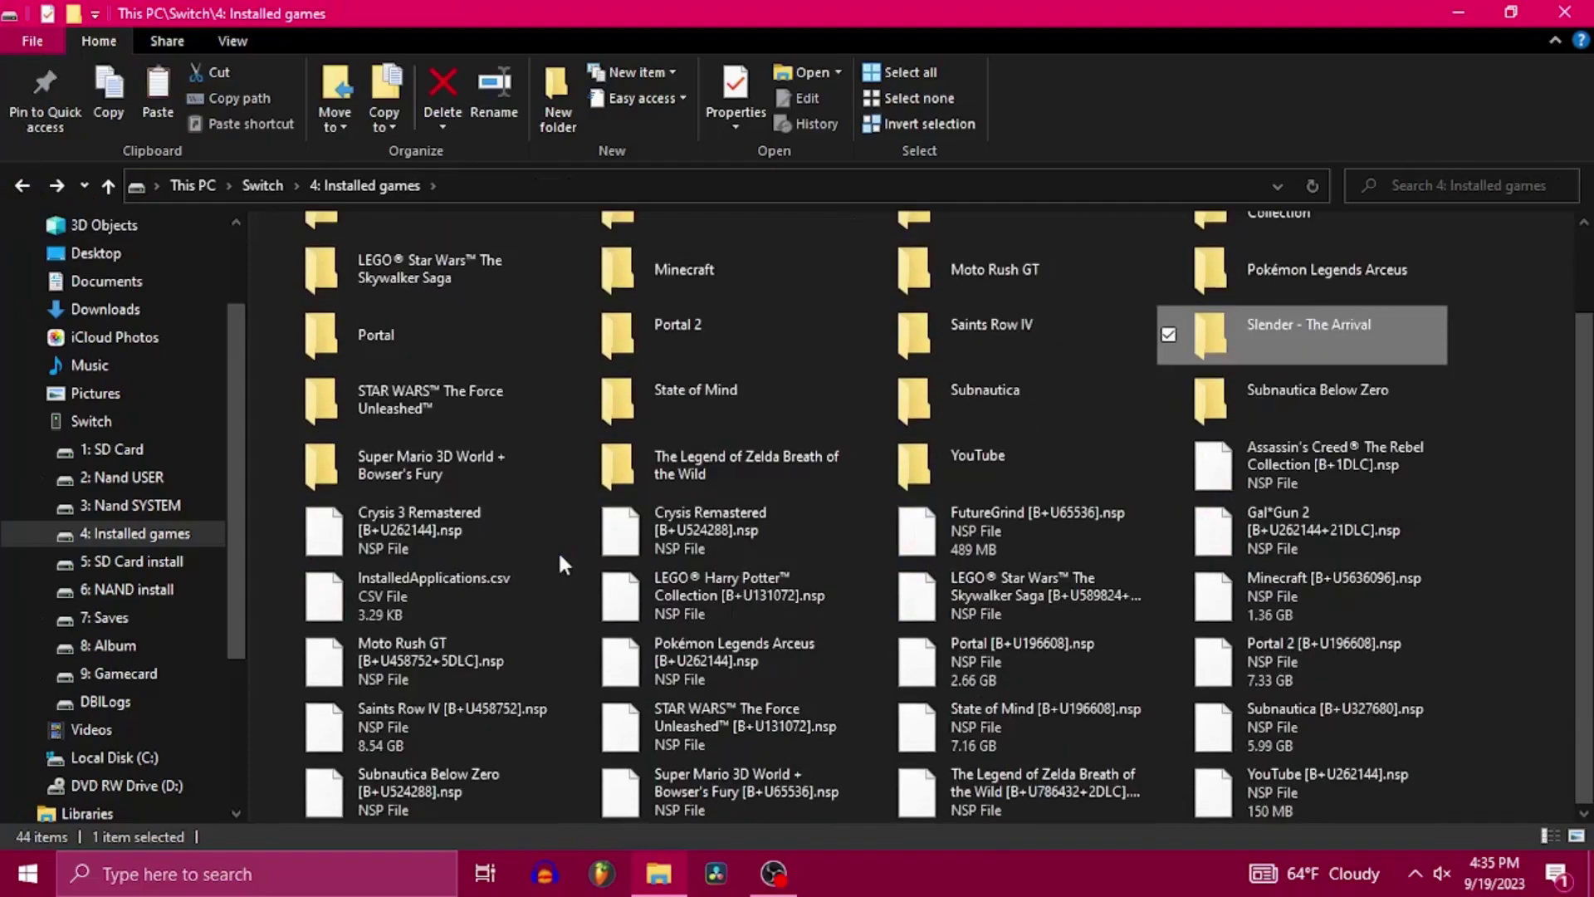
pyautogui.rightClick(1491, 704)
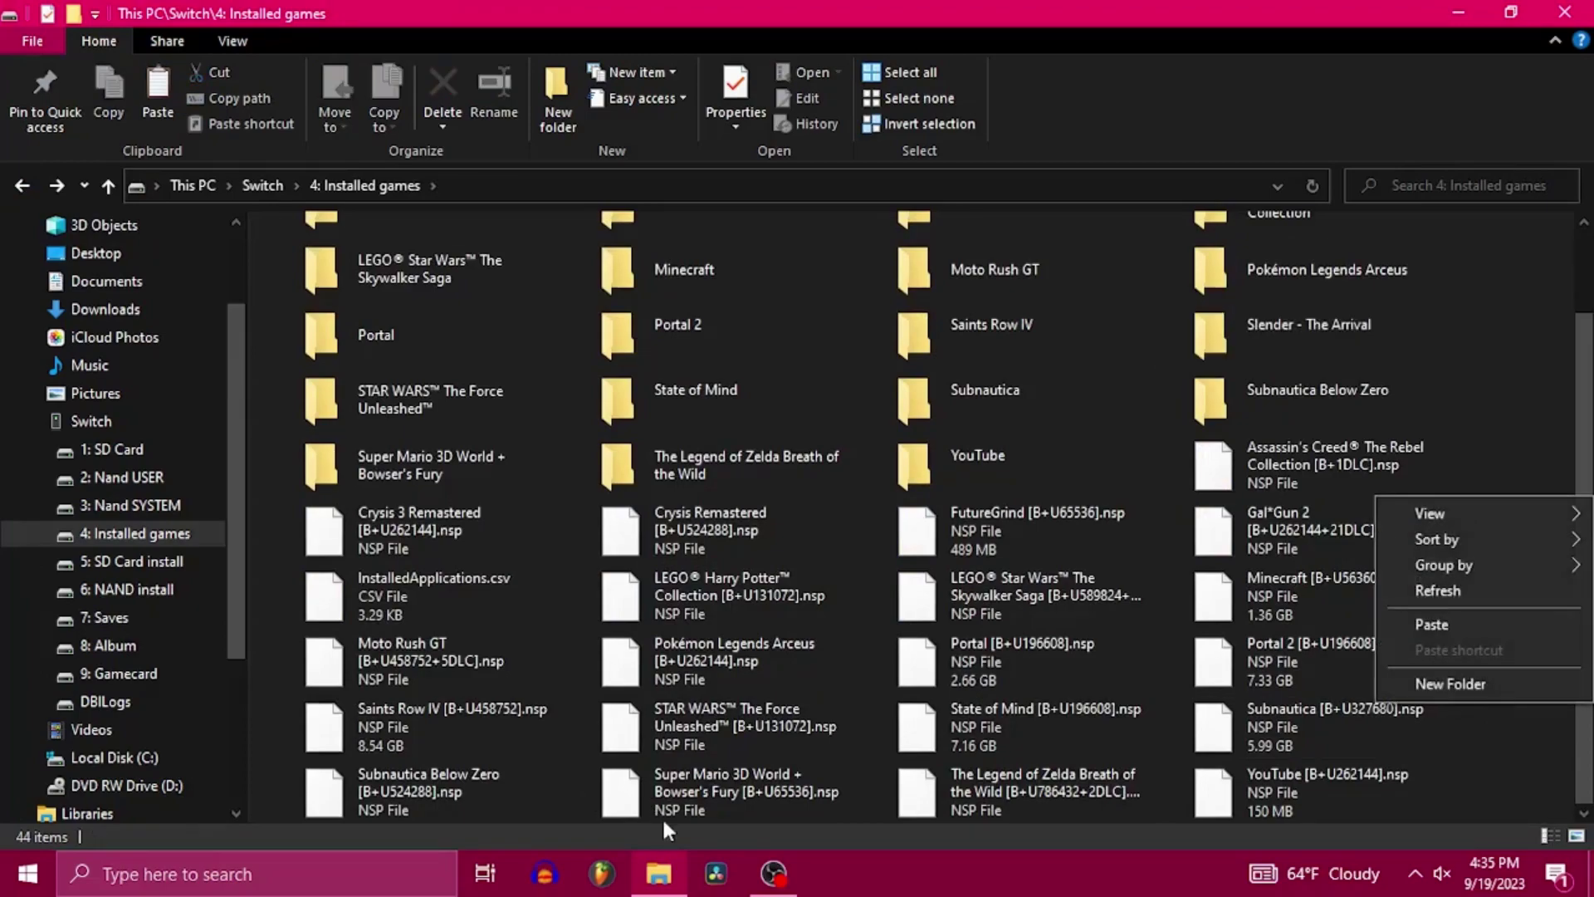
pyautogui.moveTo(658, 893)
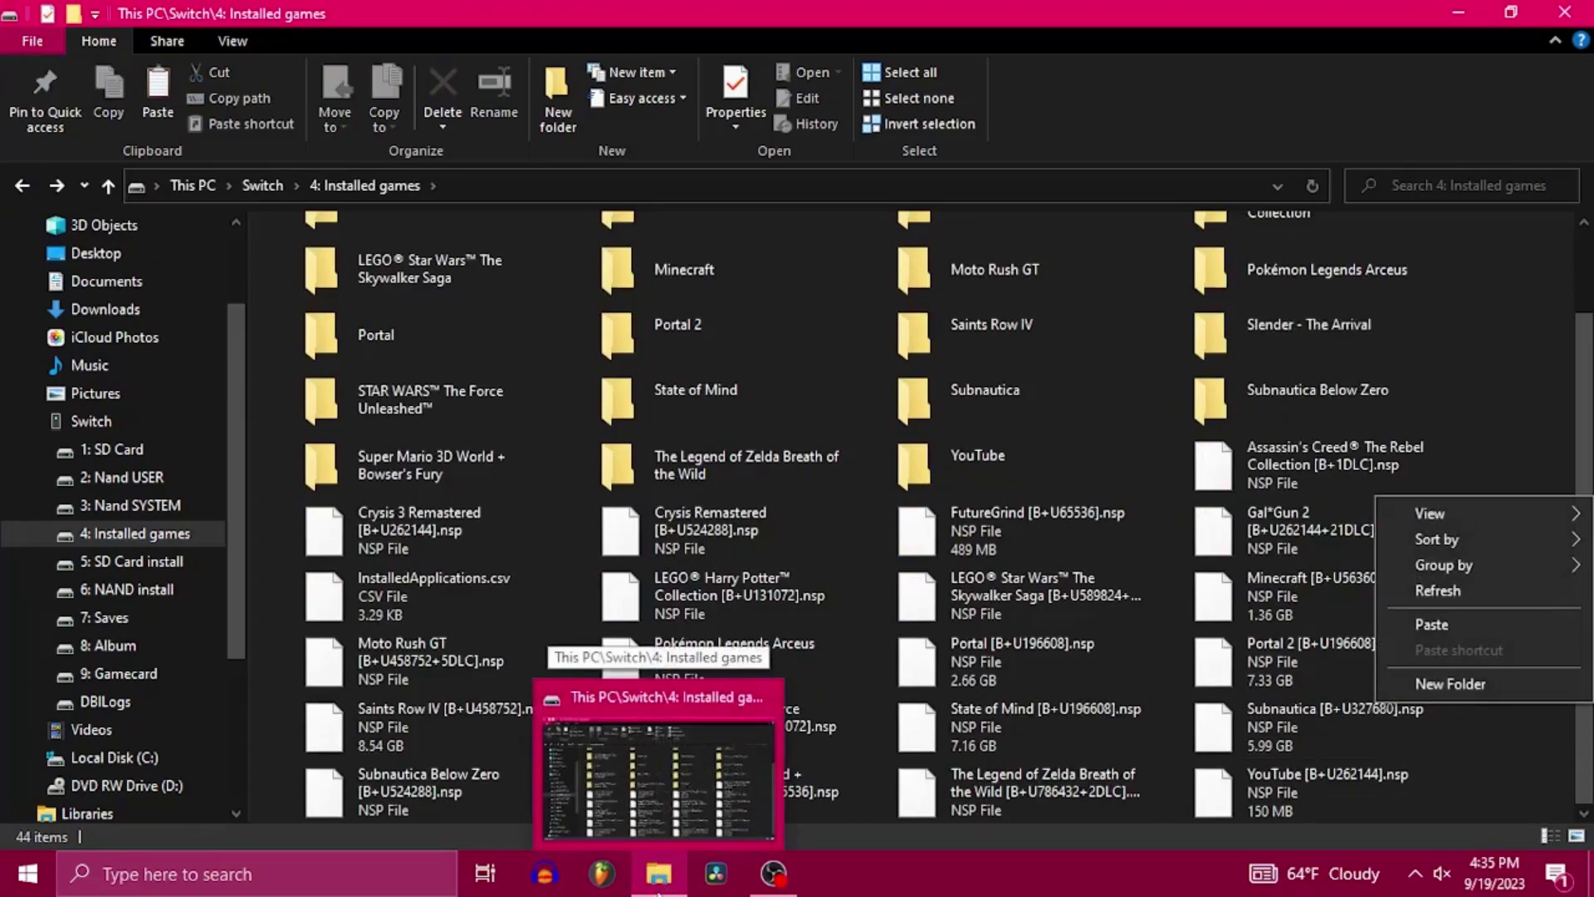
pyautogui.rightClick(658, 893)
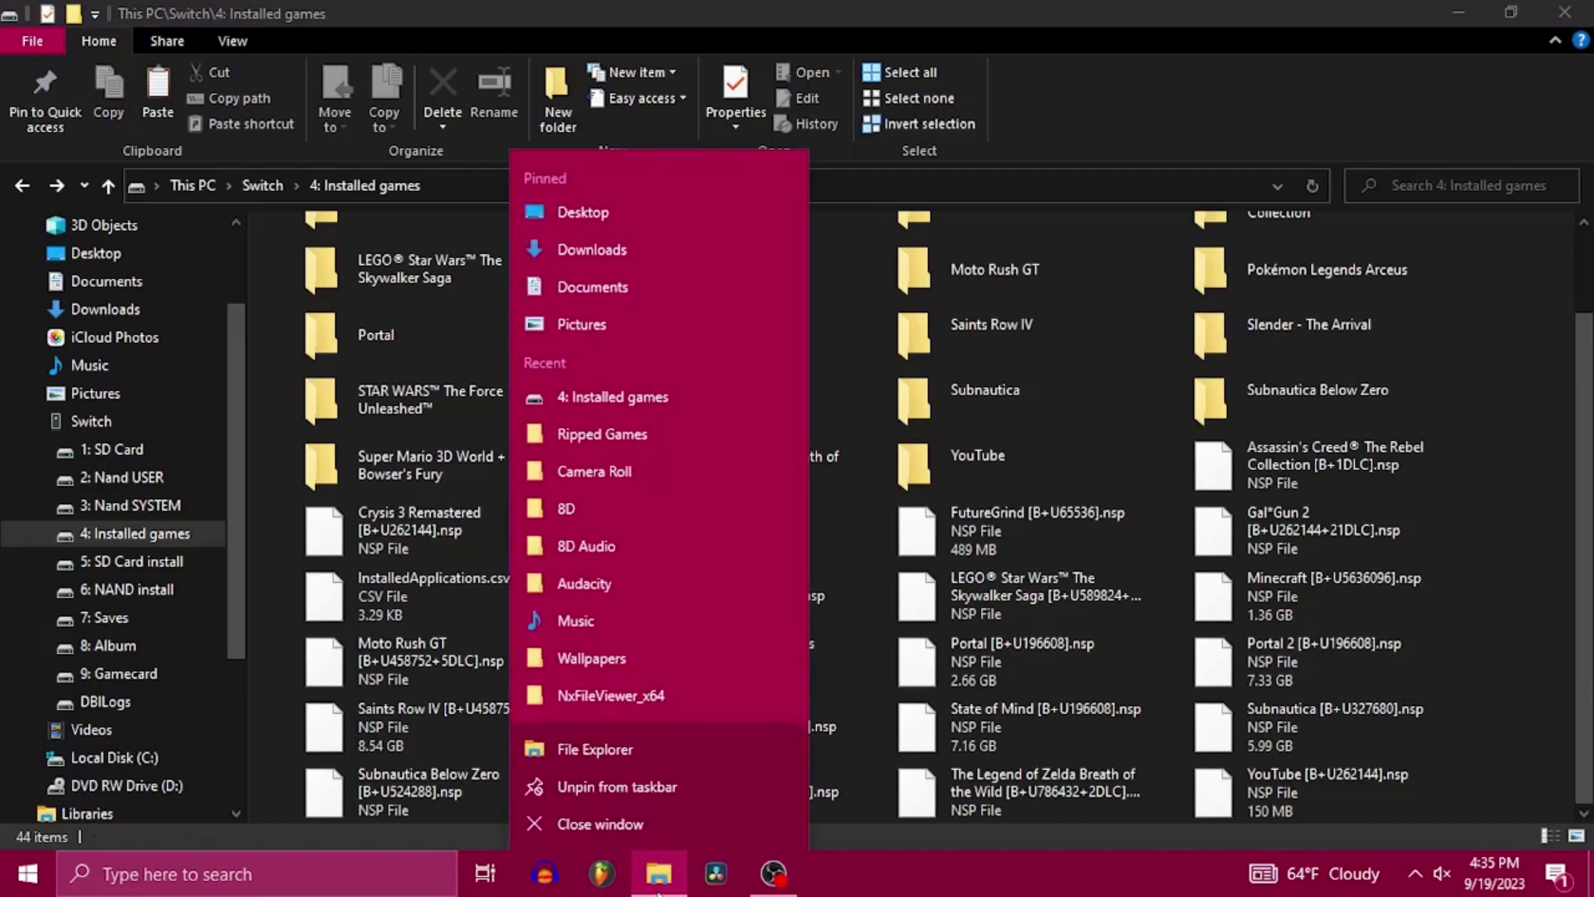
pyautogui.click(616, 430)
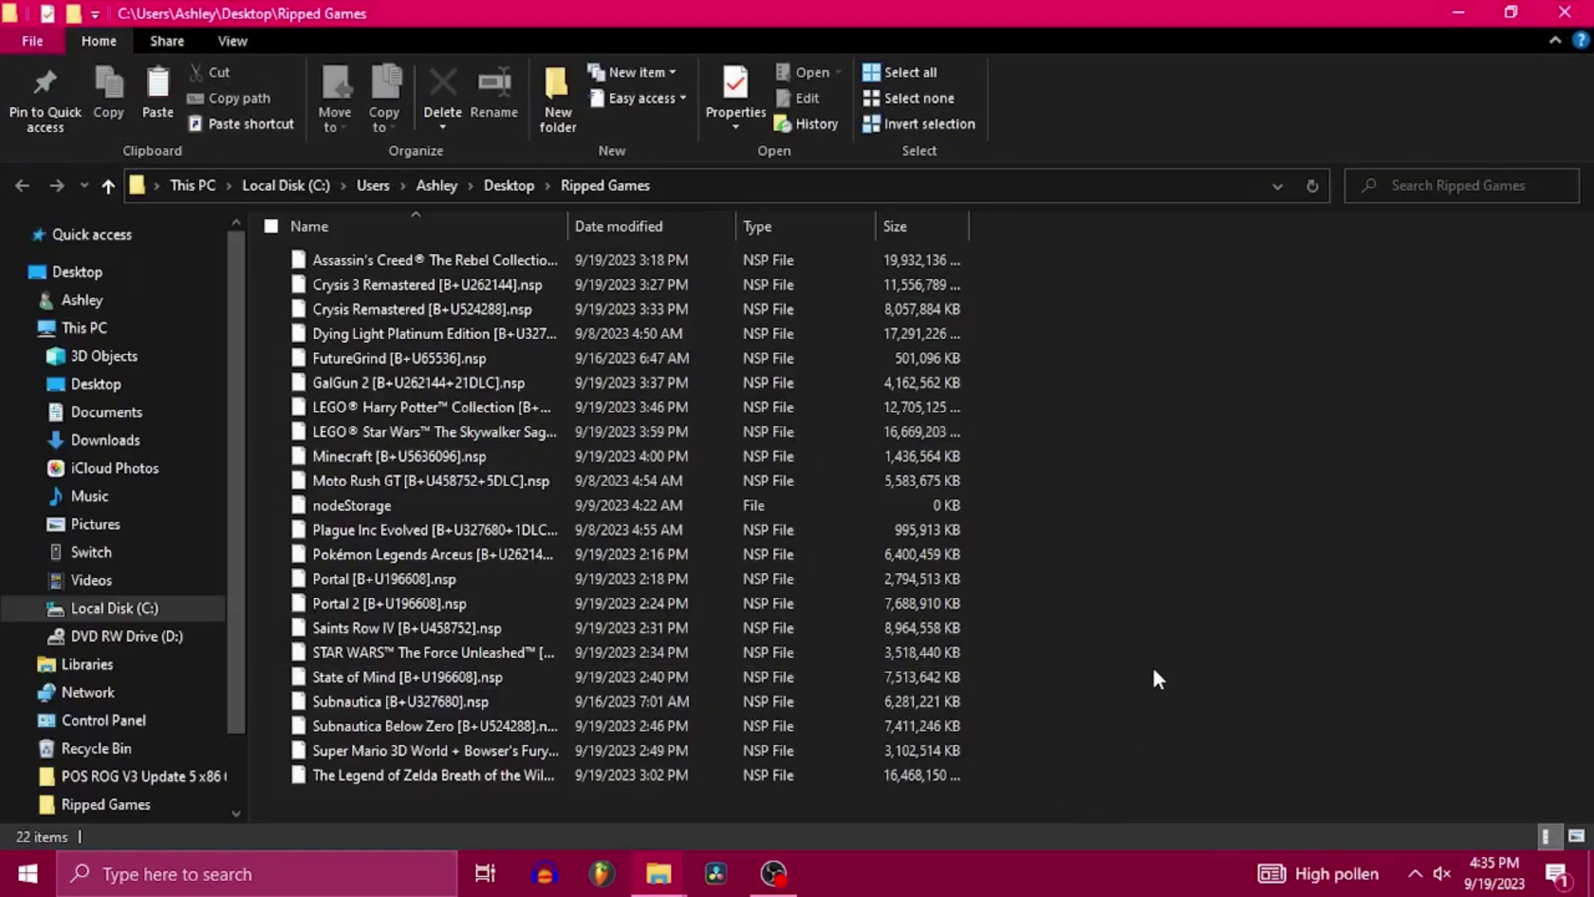
pyautogui.rightClick(1153, 665)
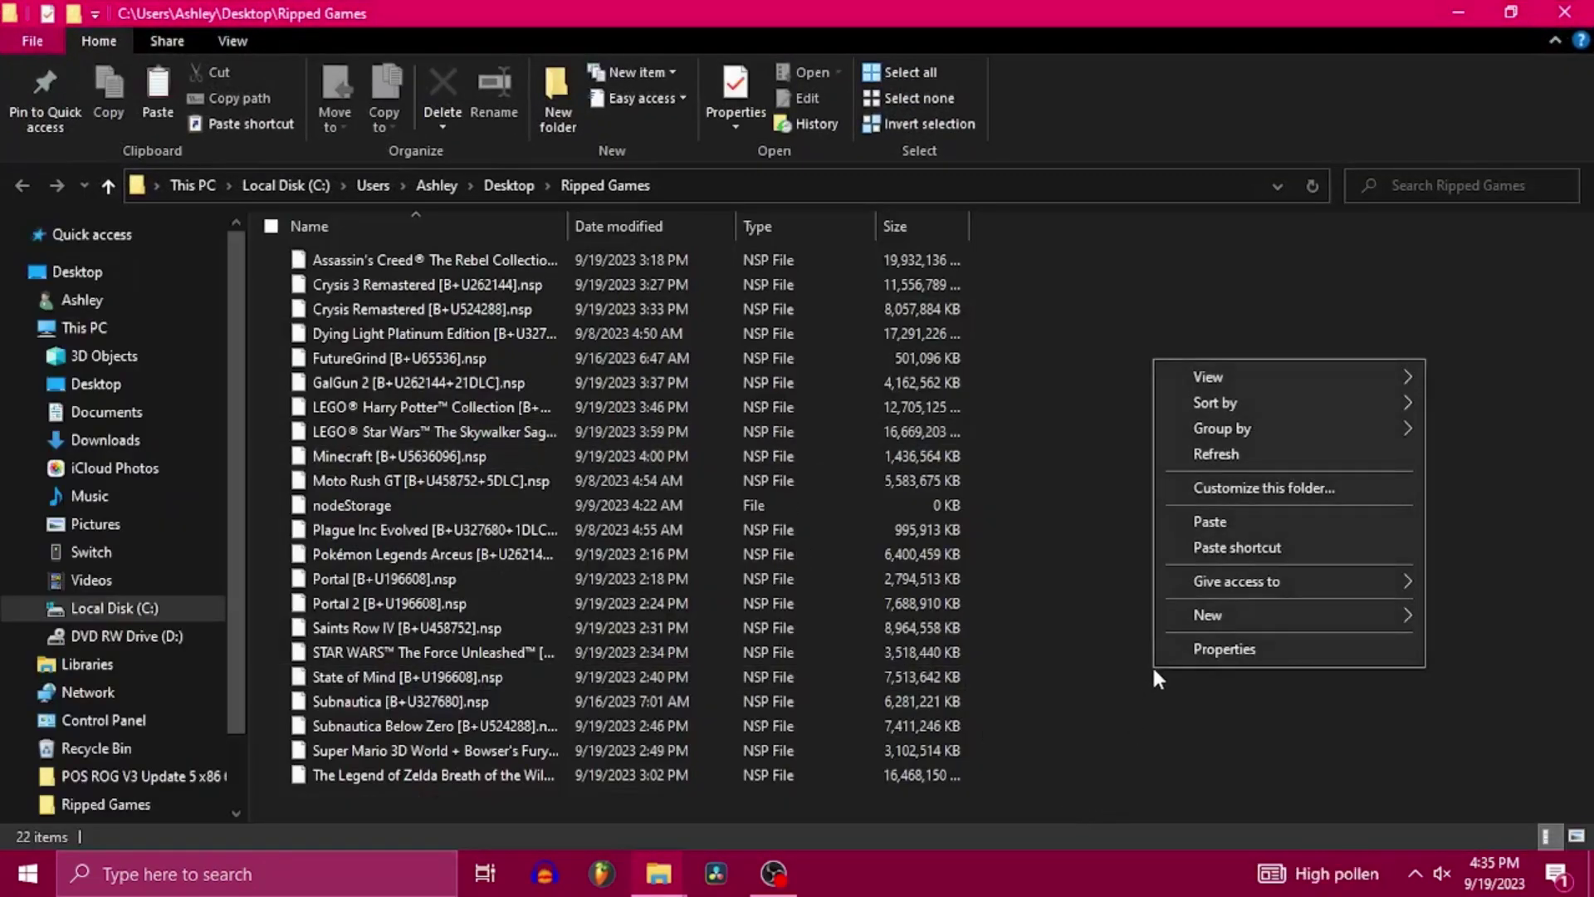
pyautogui.click(1212, 524)
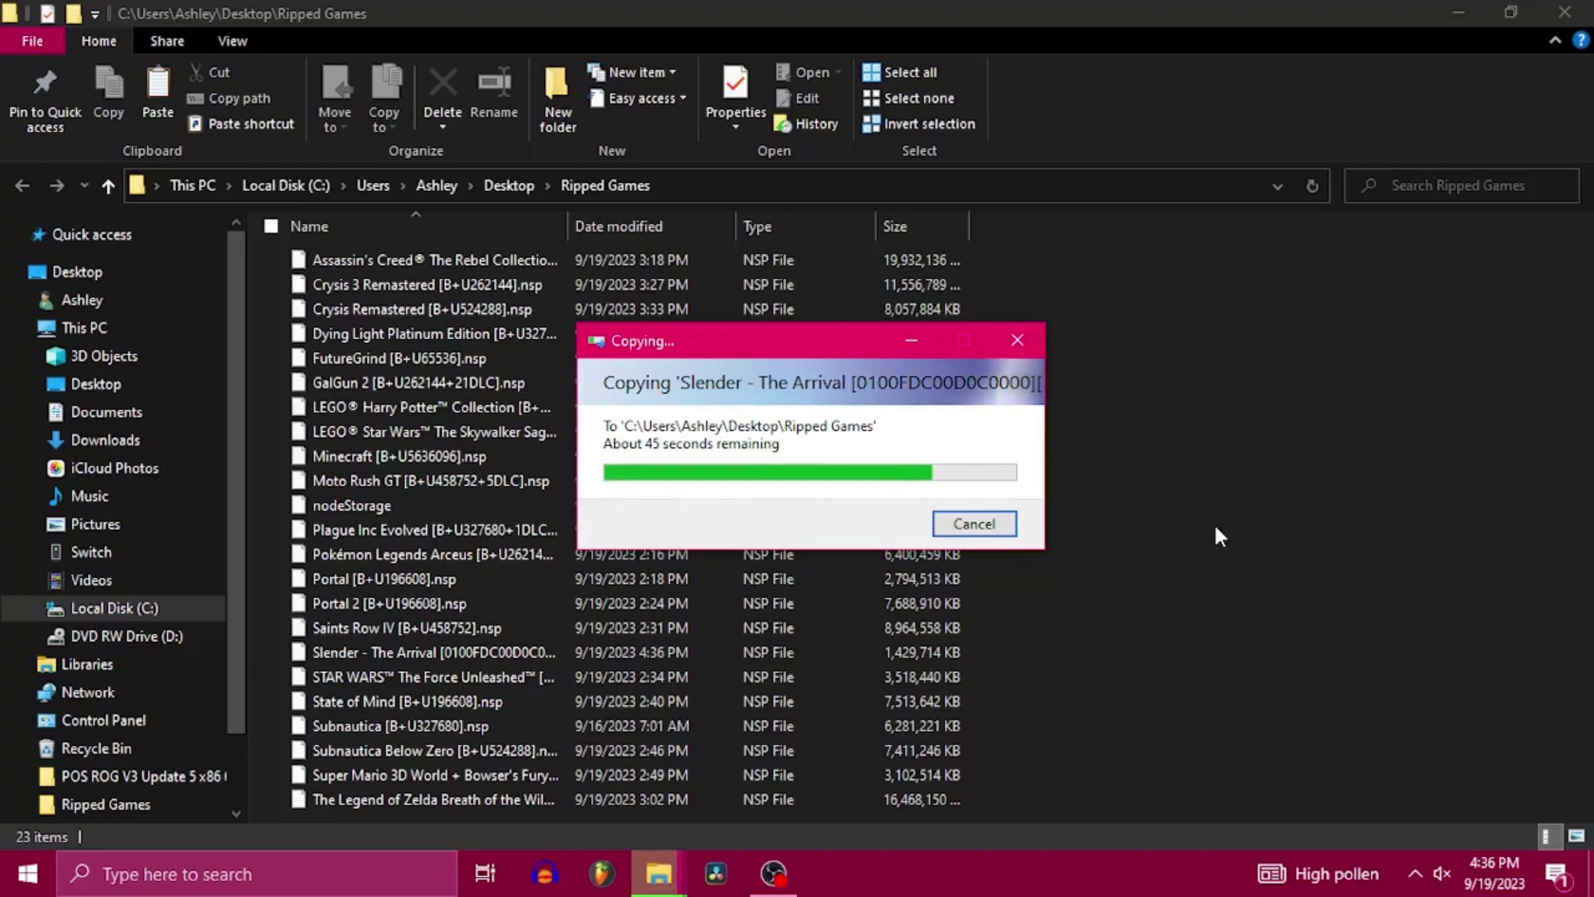
# Step: Minimise both File Explorer windows while the copy runs
pyautogui.click(1462, 7)
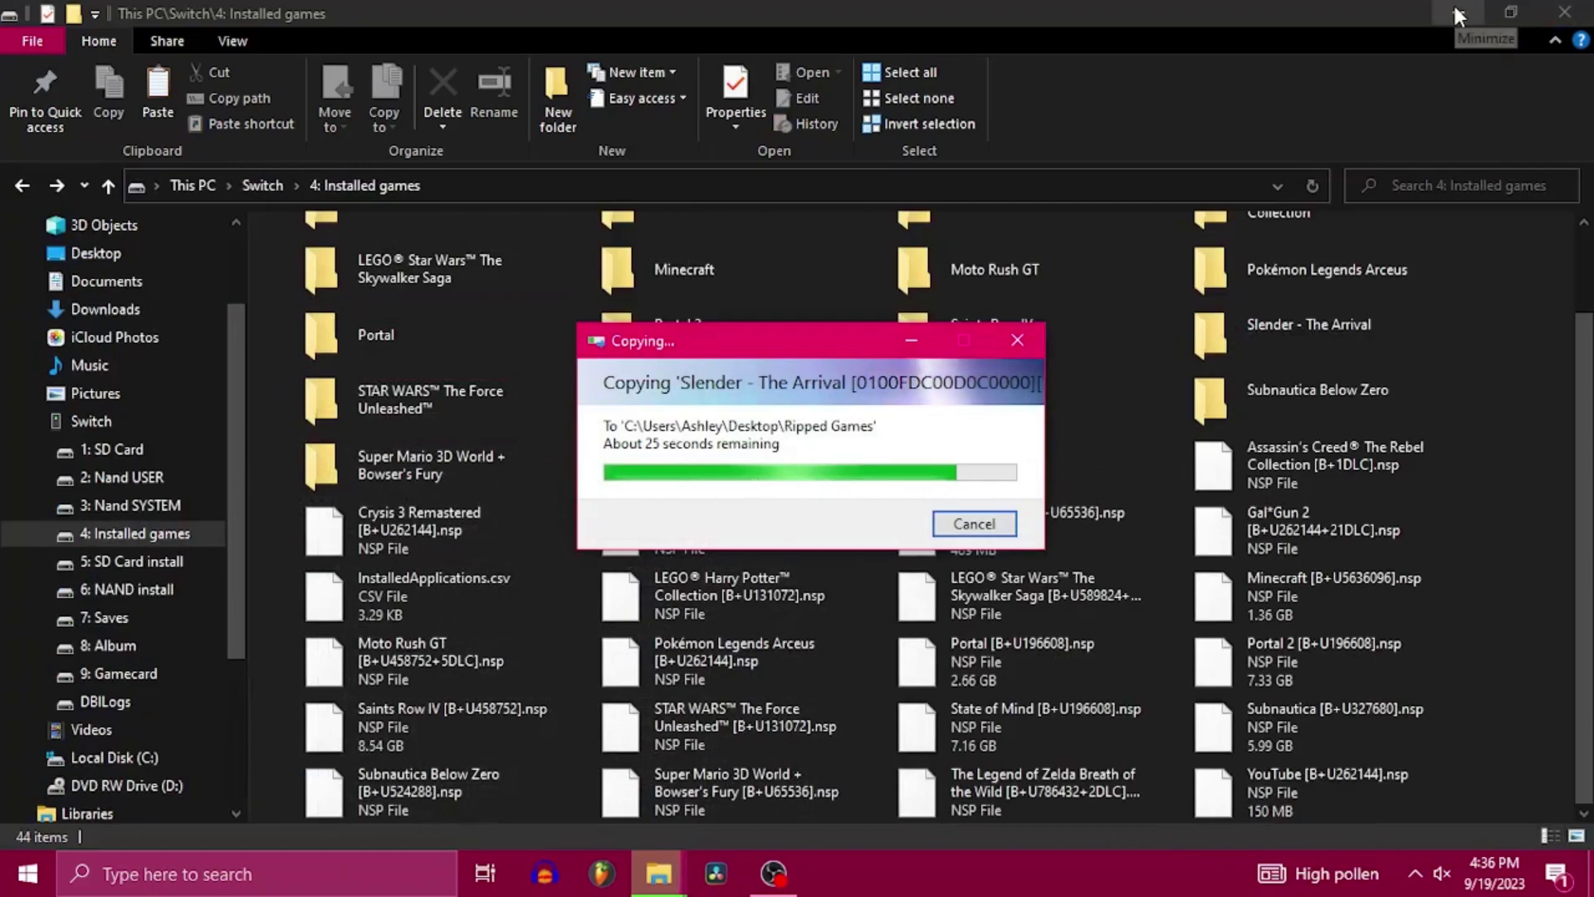
pyautogui.click(1457, 10)
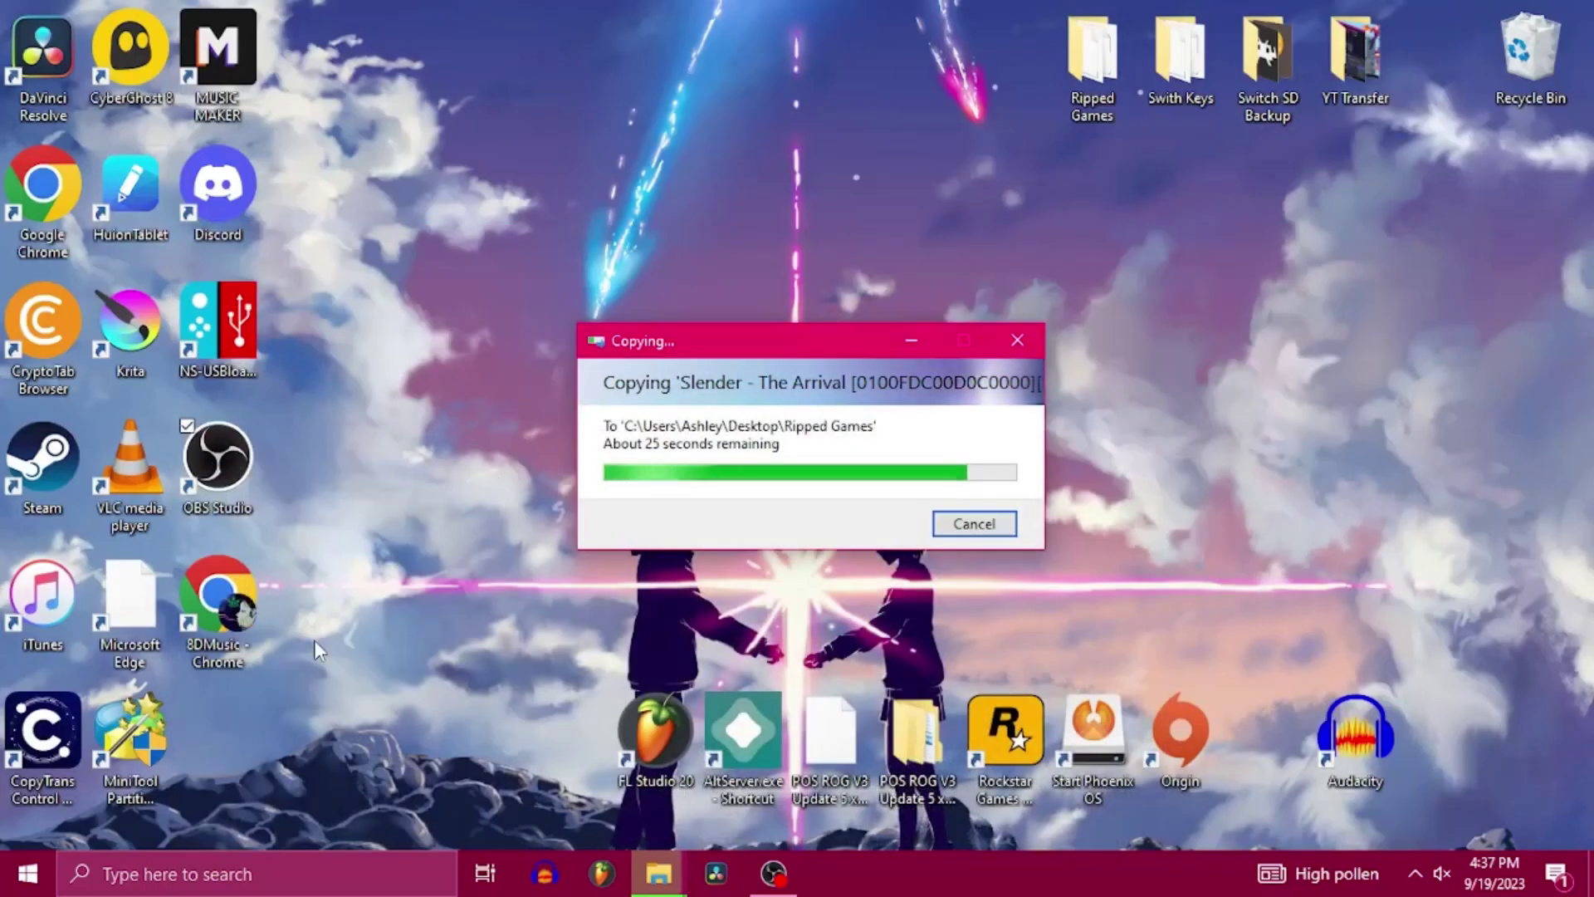
pyautogui.click(230, 872)
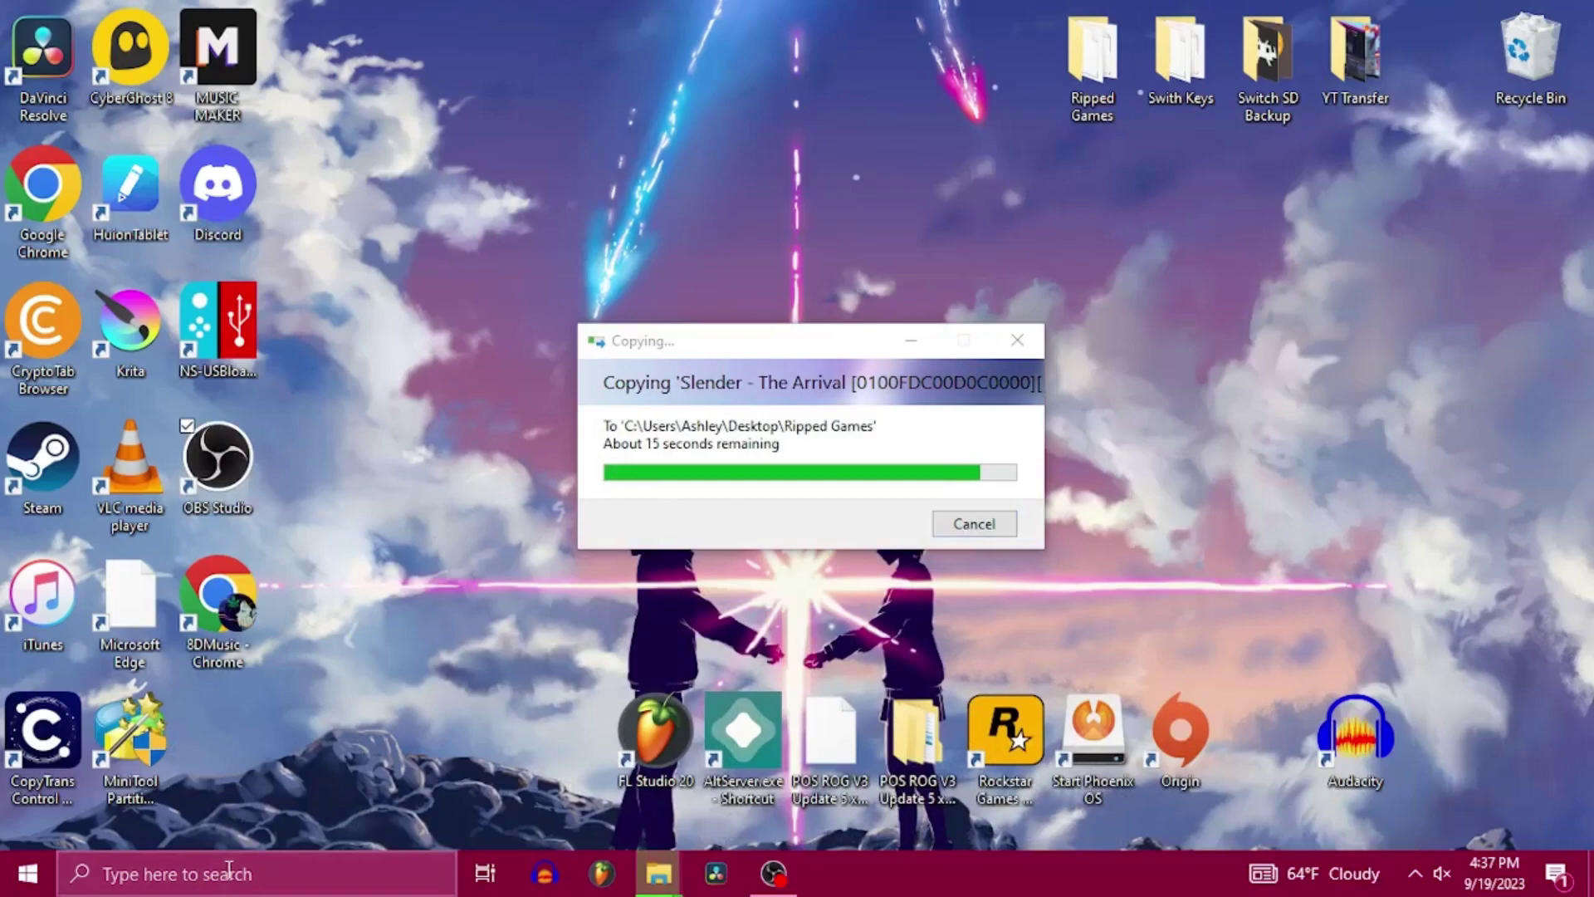
pyautogui.write('e')
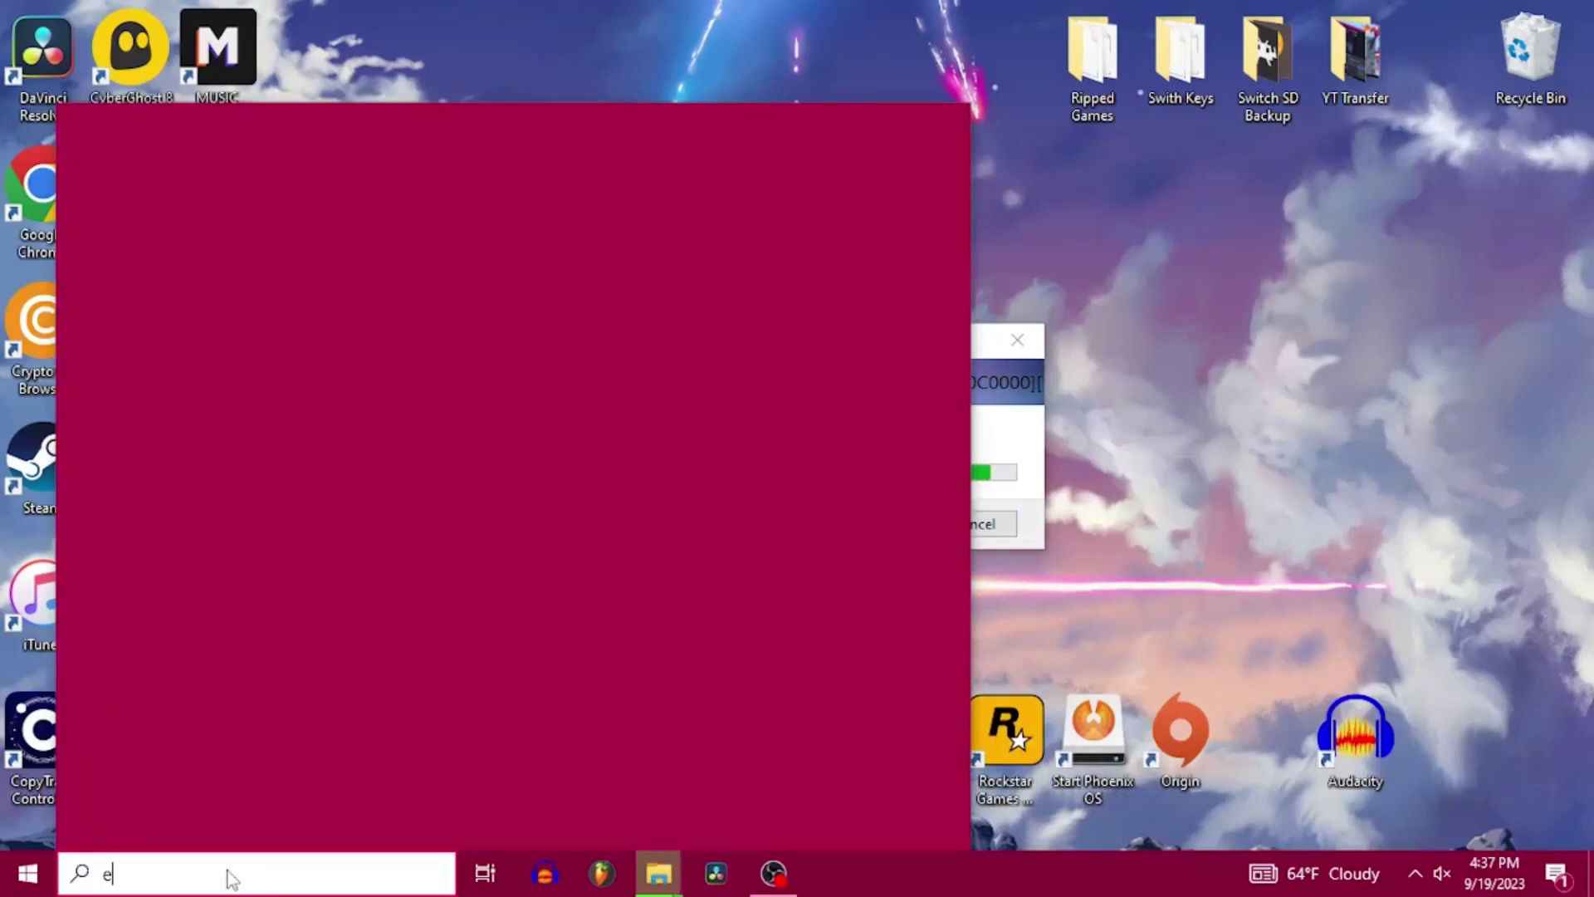
pyautogui.write('dgw')
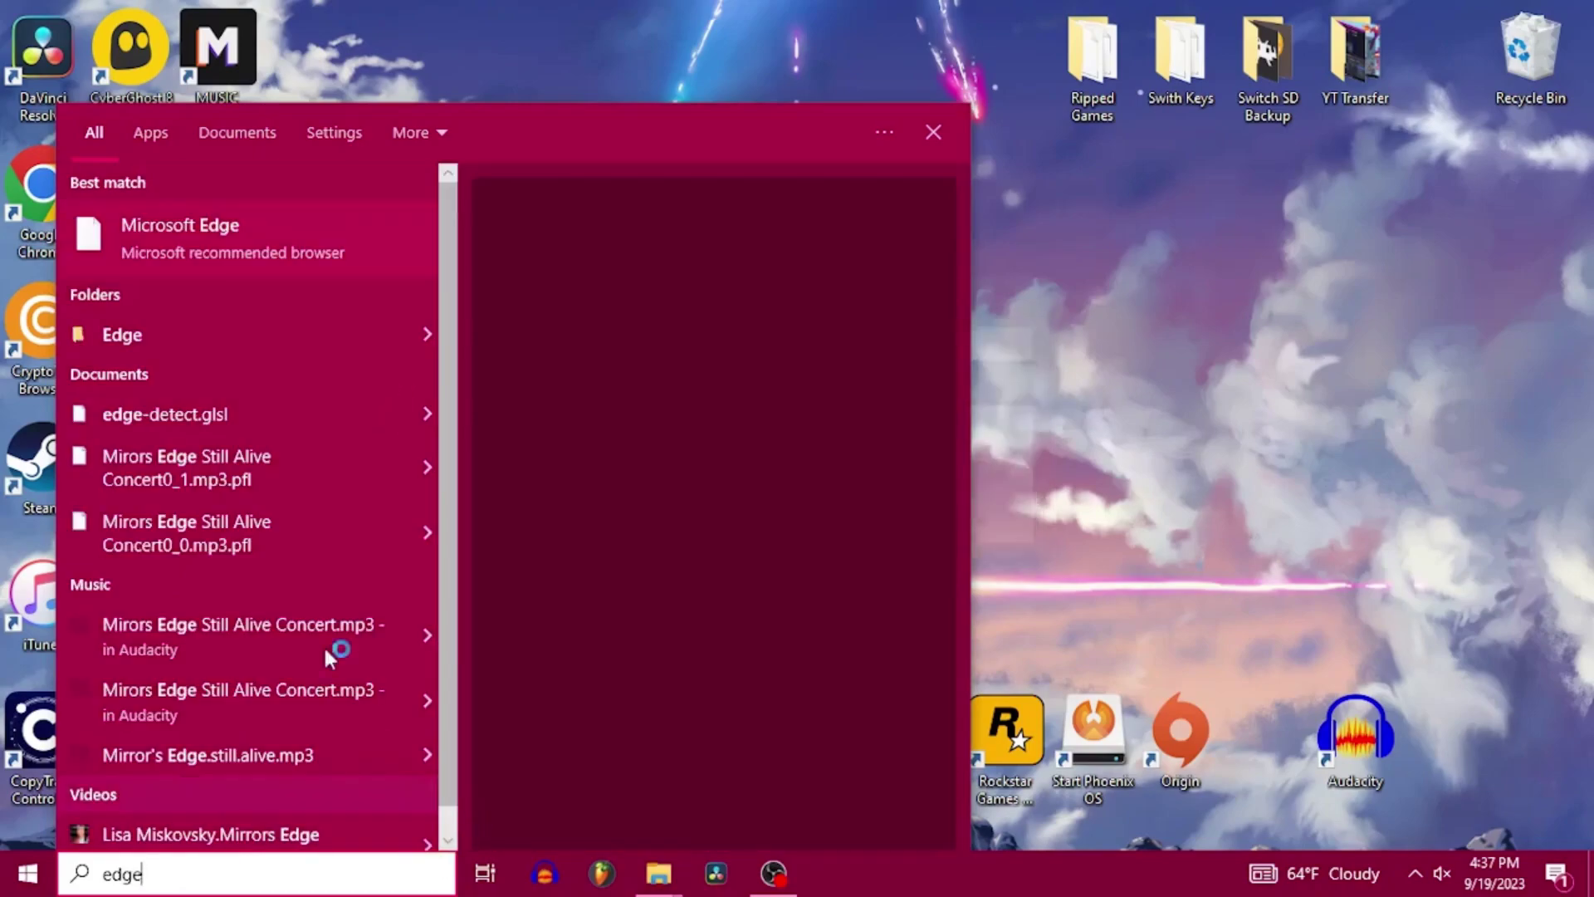
pyautogui.click(549, 420)
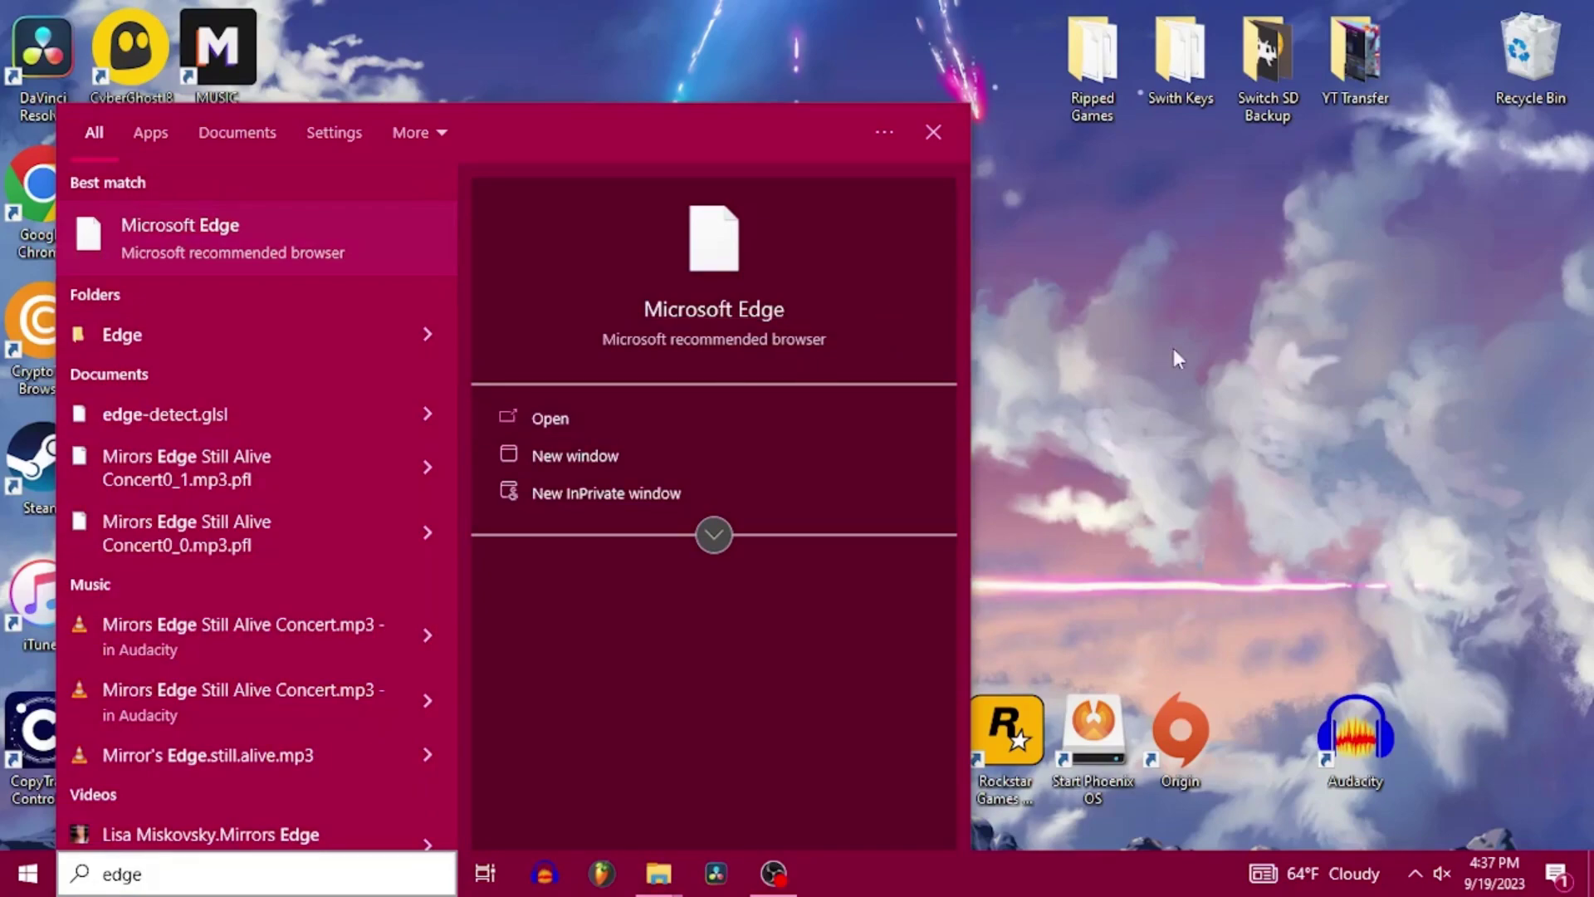
pyautogui.click(1194, 360)
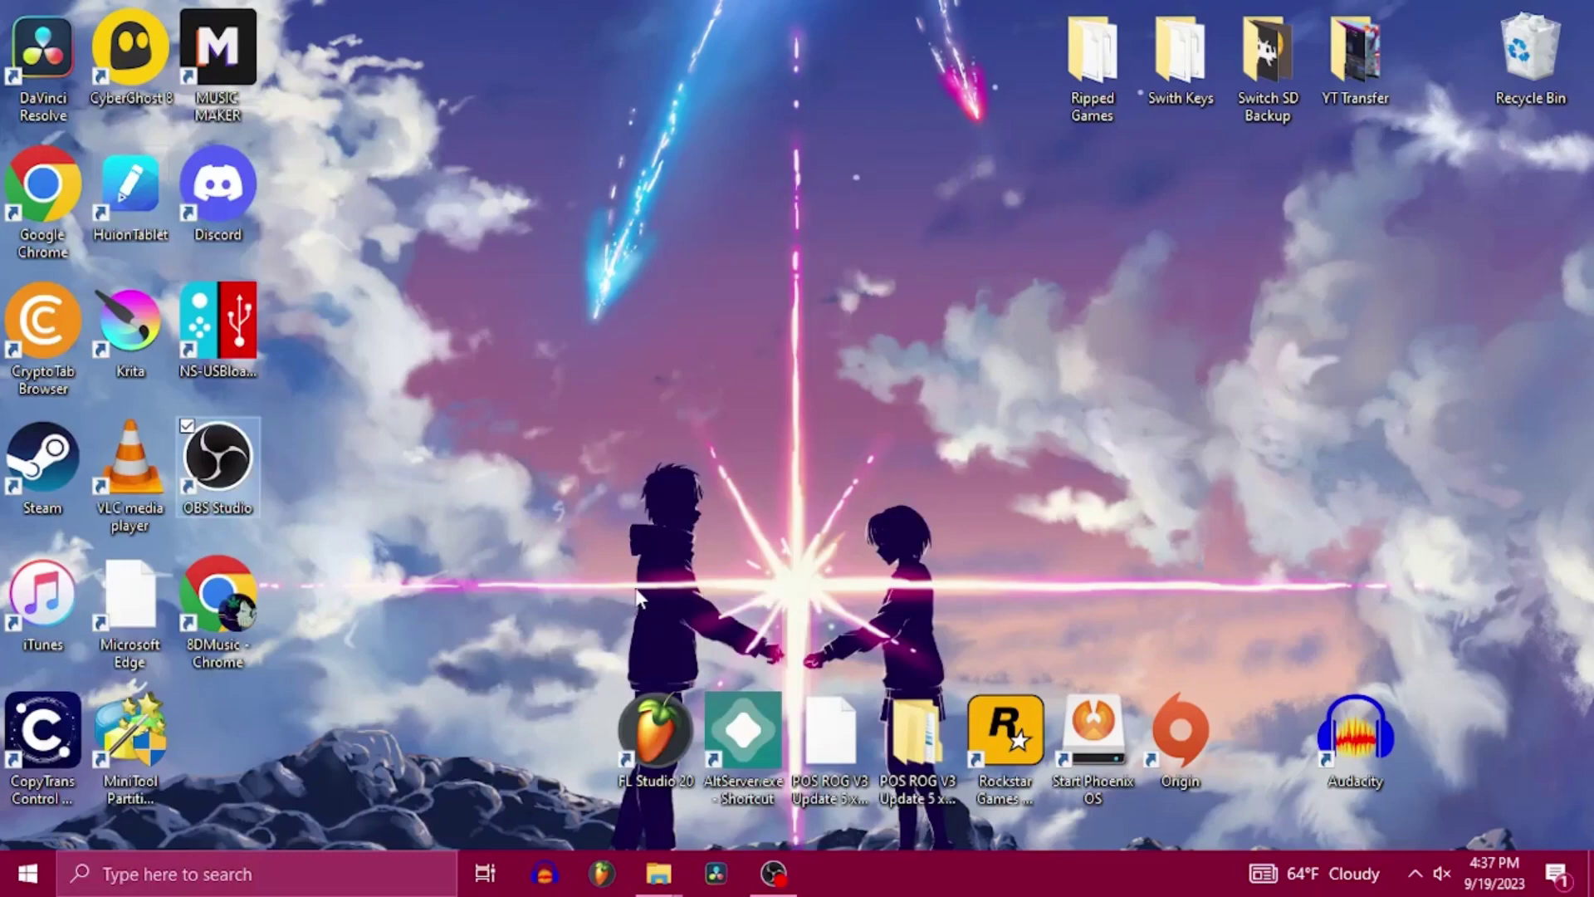
# Step: Search for edge, open a new Microsoft Edge window, and close its YouTube Studio tab
pyautogui.click(305, 889)
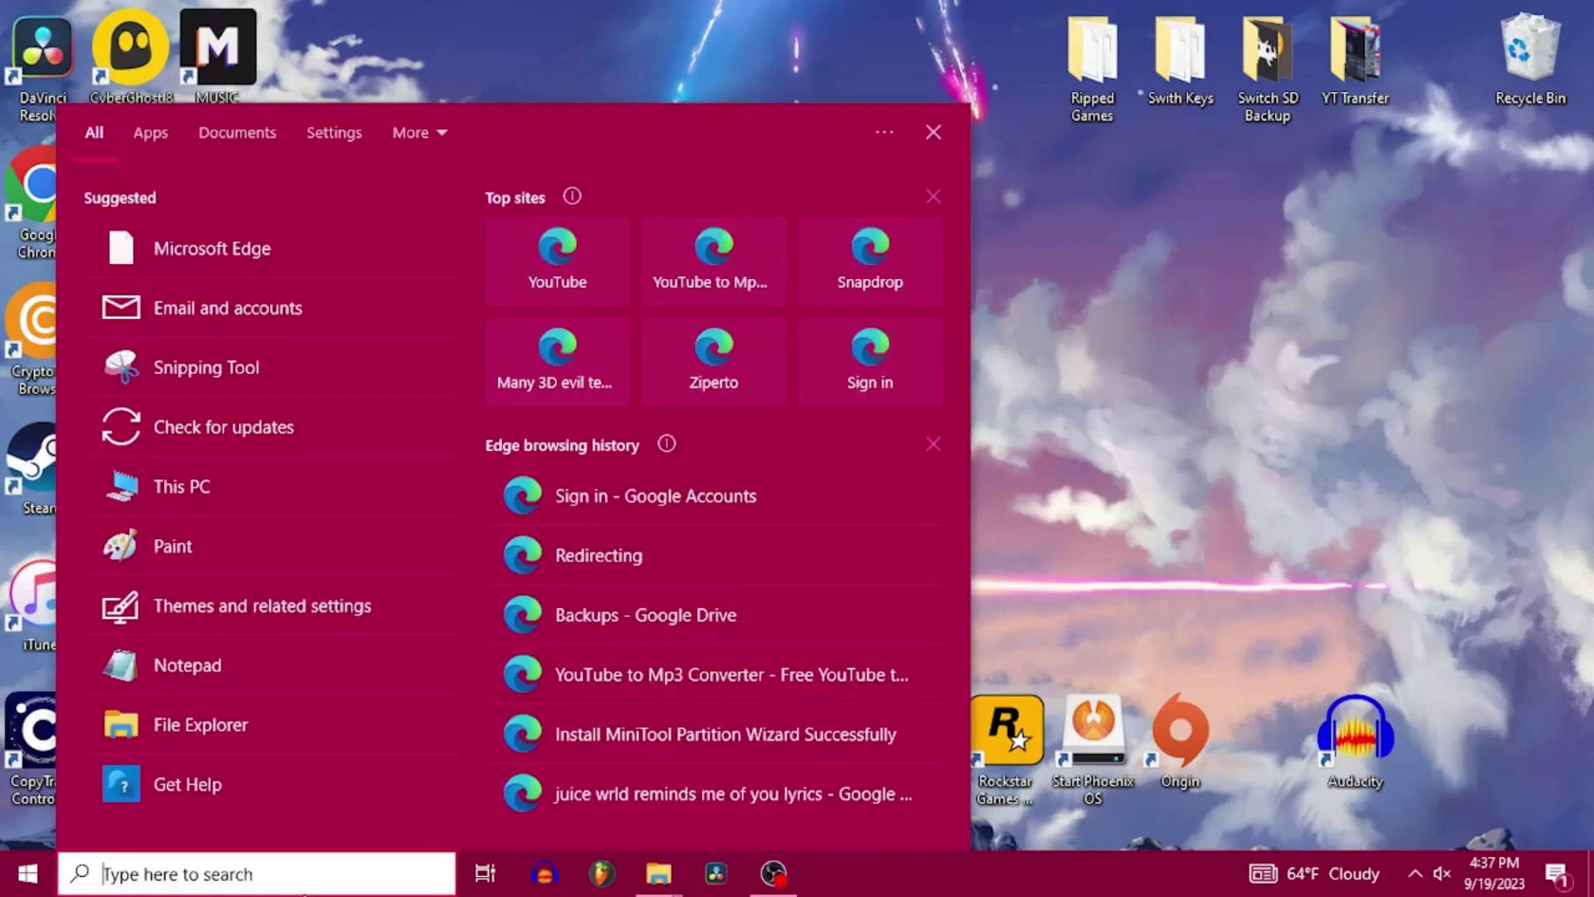
pyautogui.write('edge')
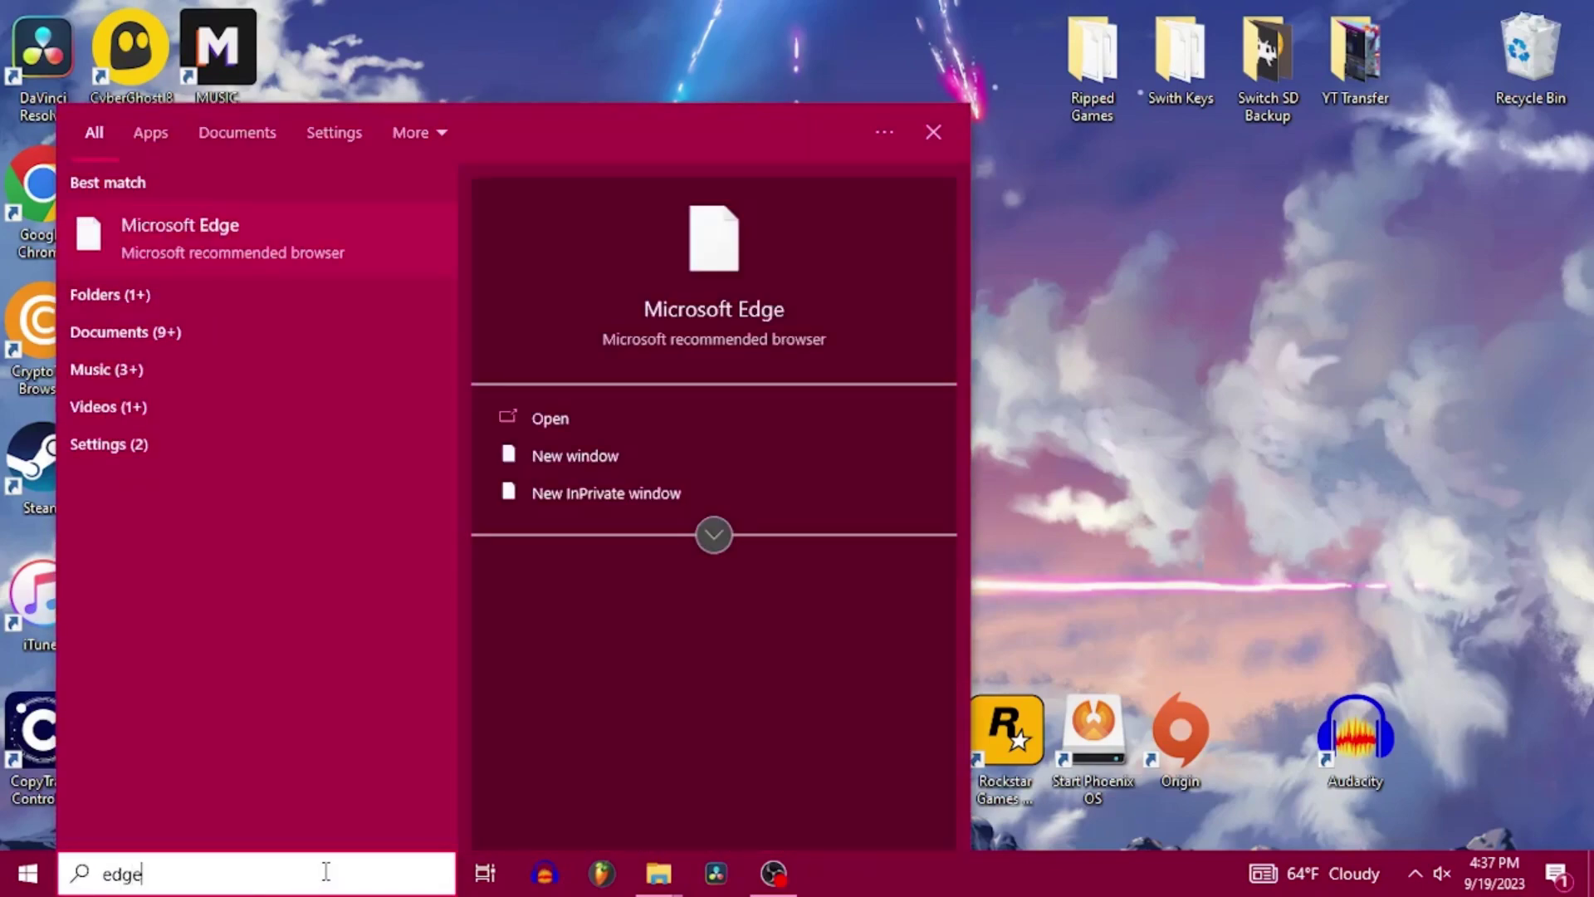
pyautogui.click(536, 454)
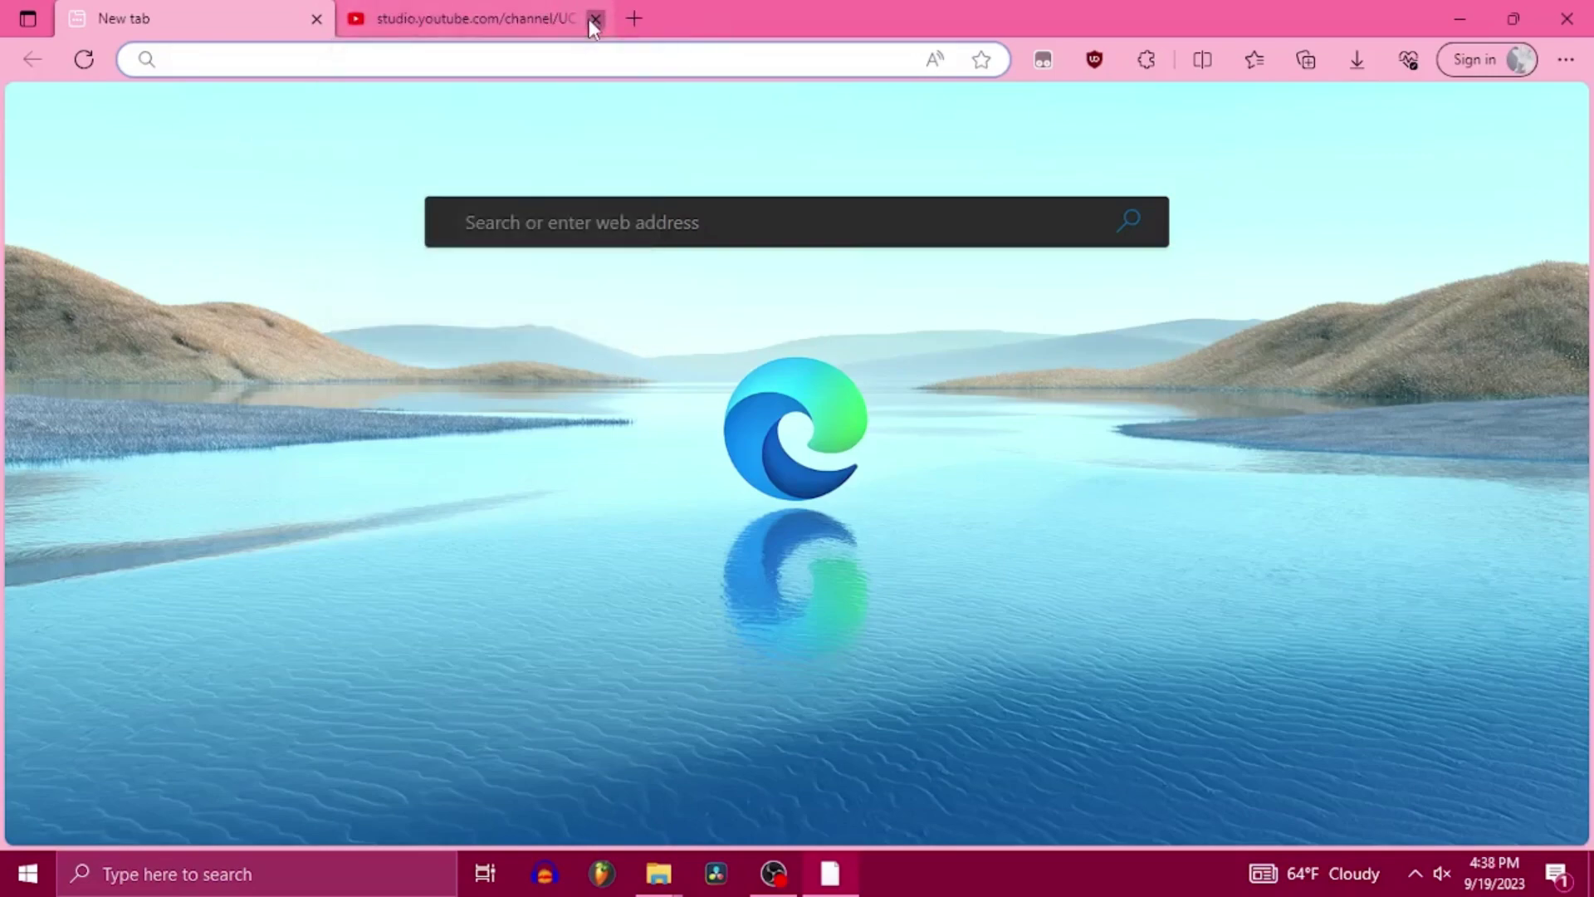
pyautogui.click(593, 19)
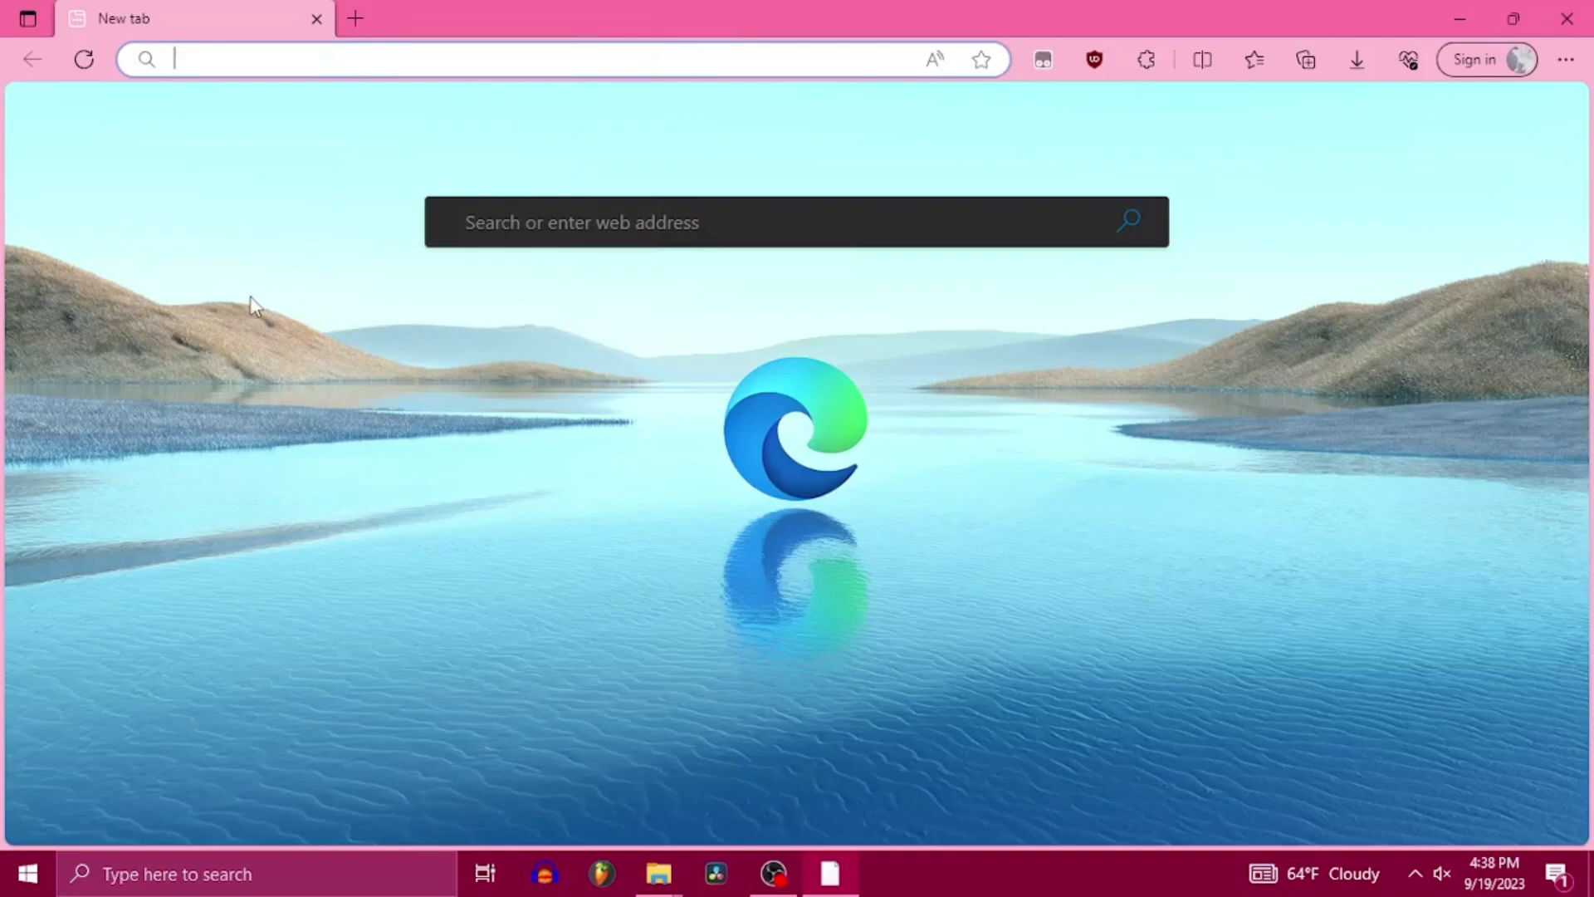
# Step: Show the desktop to check the NS-USBloader shortcut, and return to the Edge window
pyautogui.click(1468, 13)
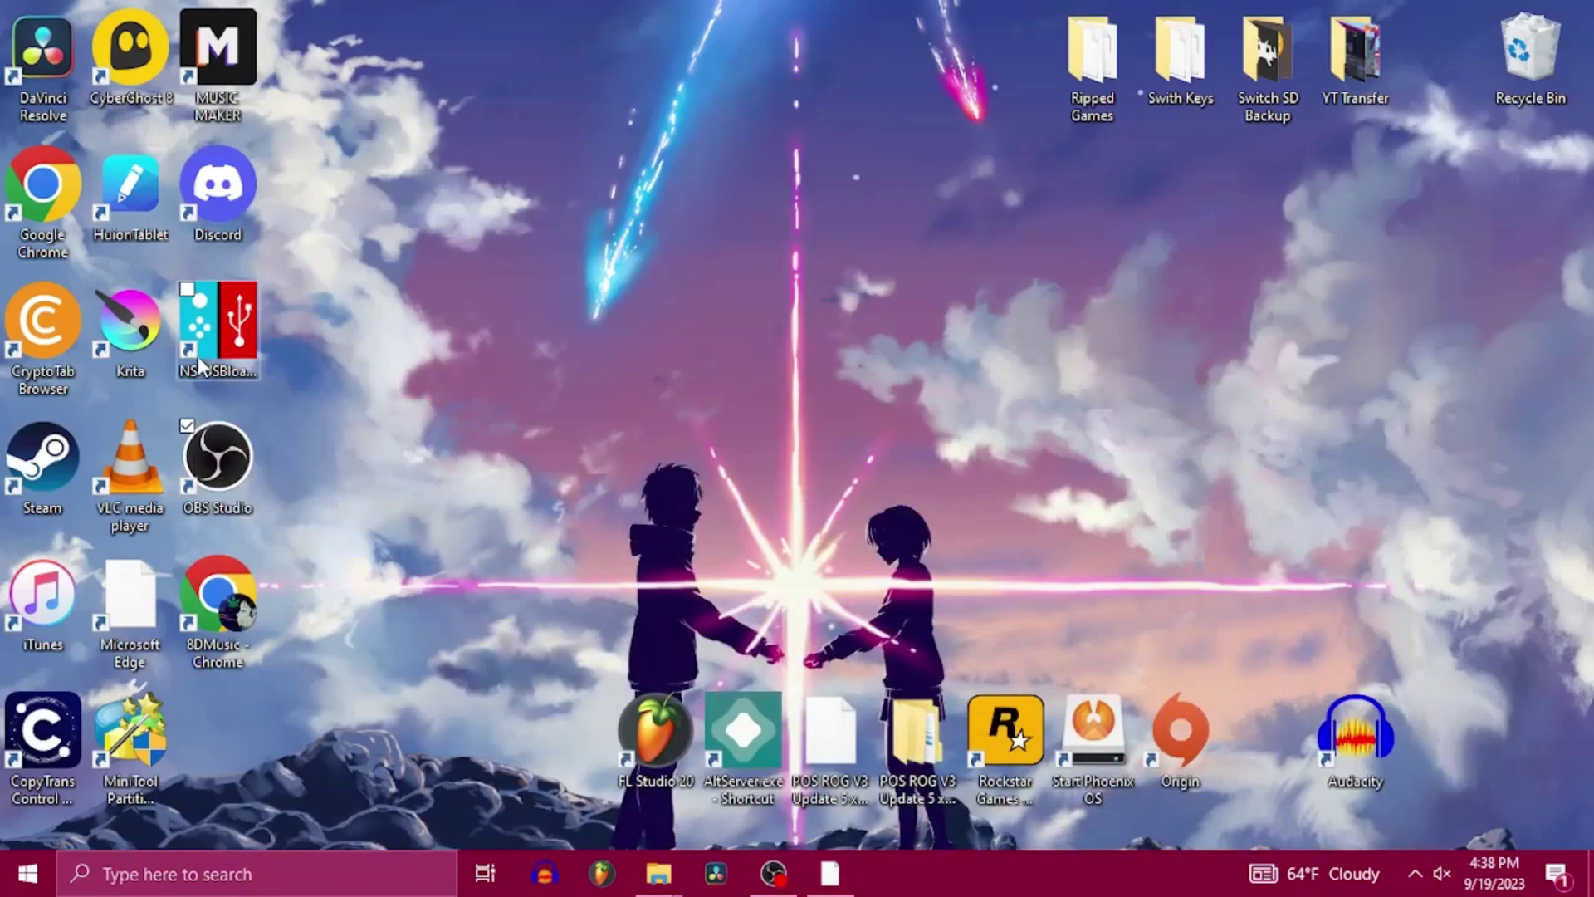
pyautogui.doubleClick(214, 355)
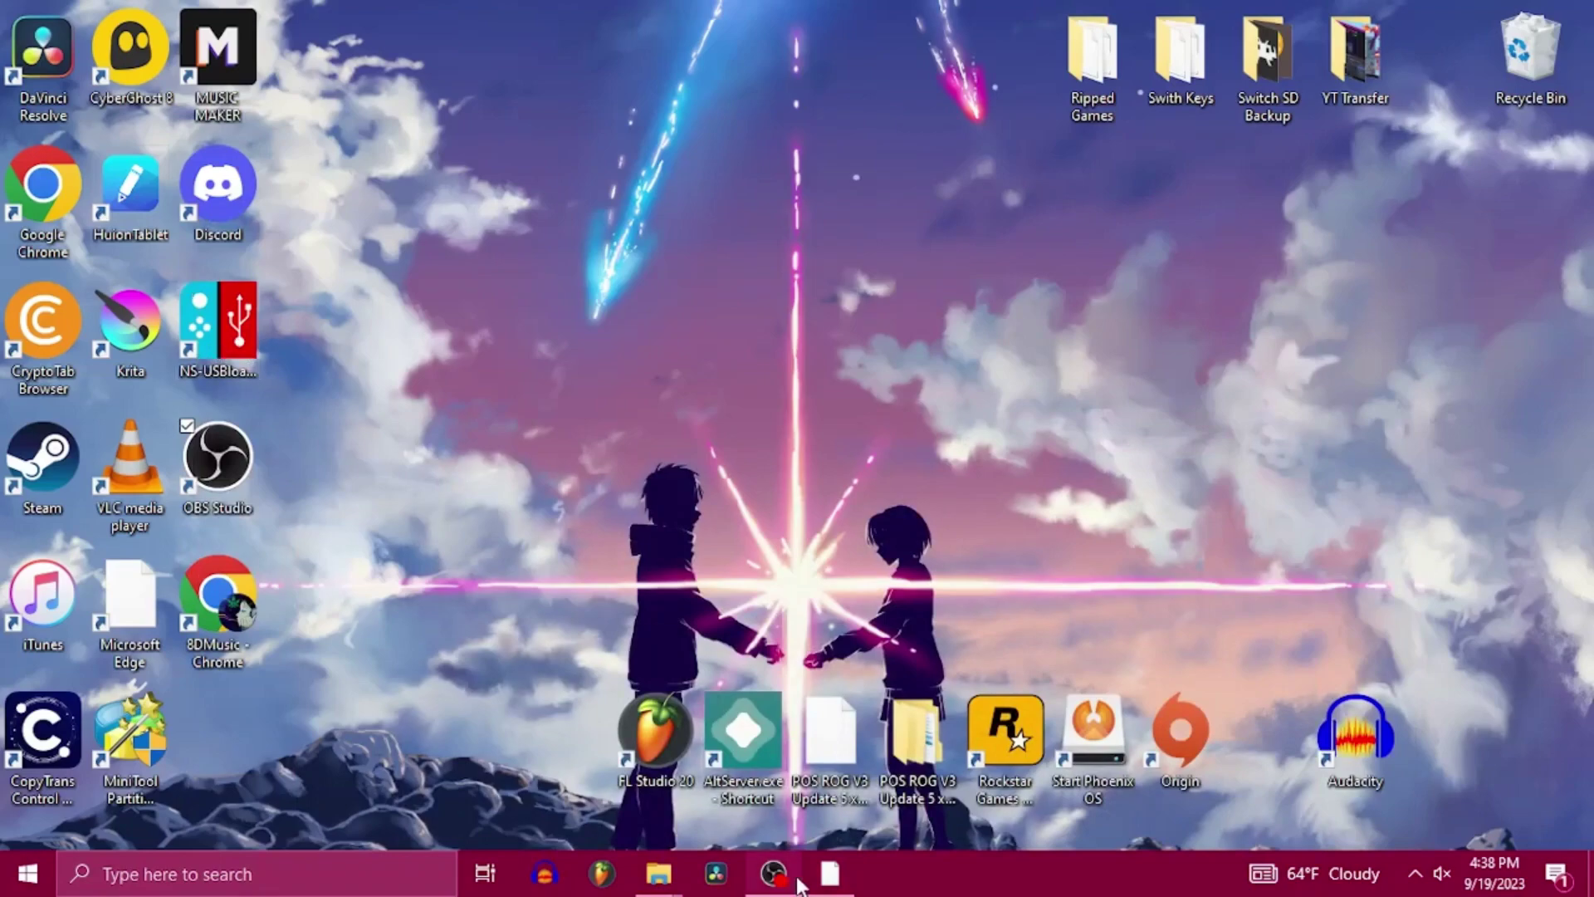
pyautogui.click(830, 873)
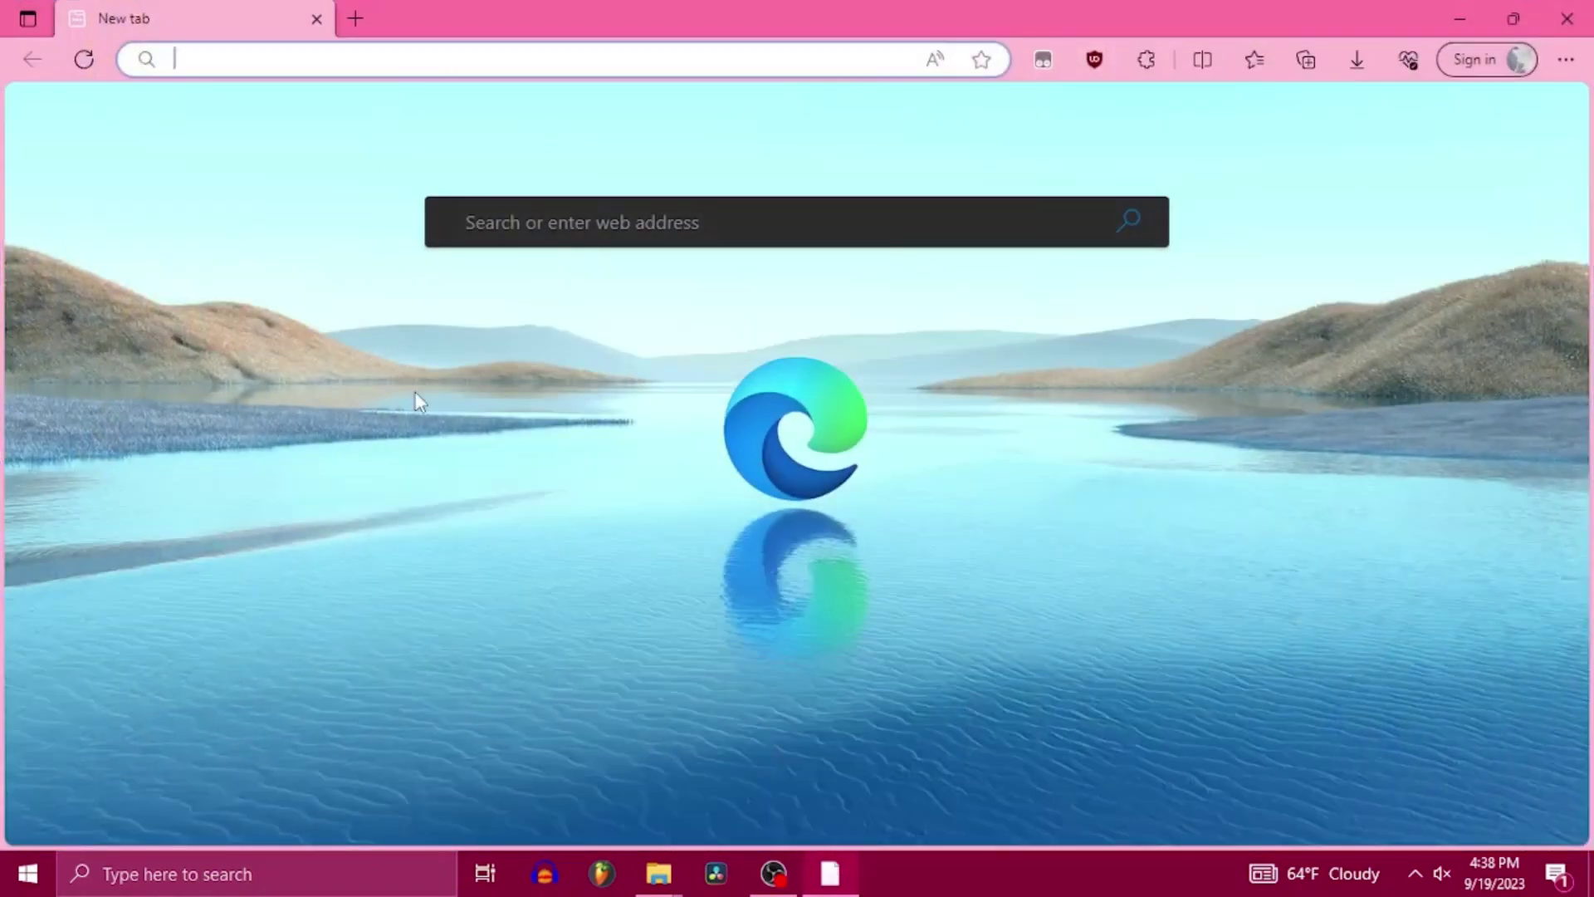
# Step: Search the web for "nx usbloader"
pyautogui.write('nx')
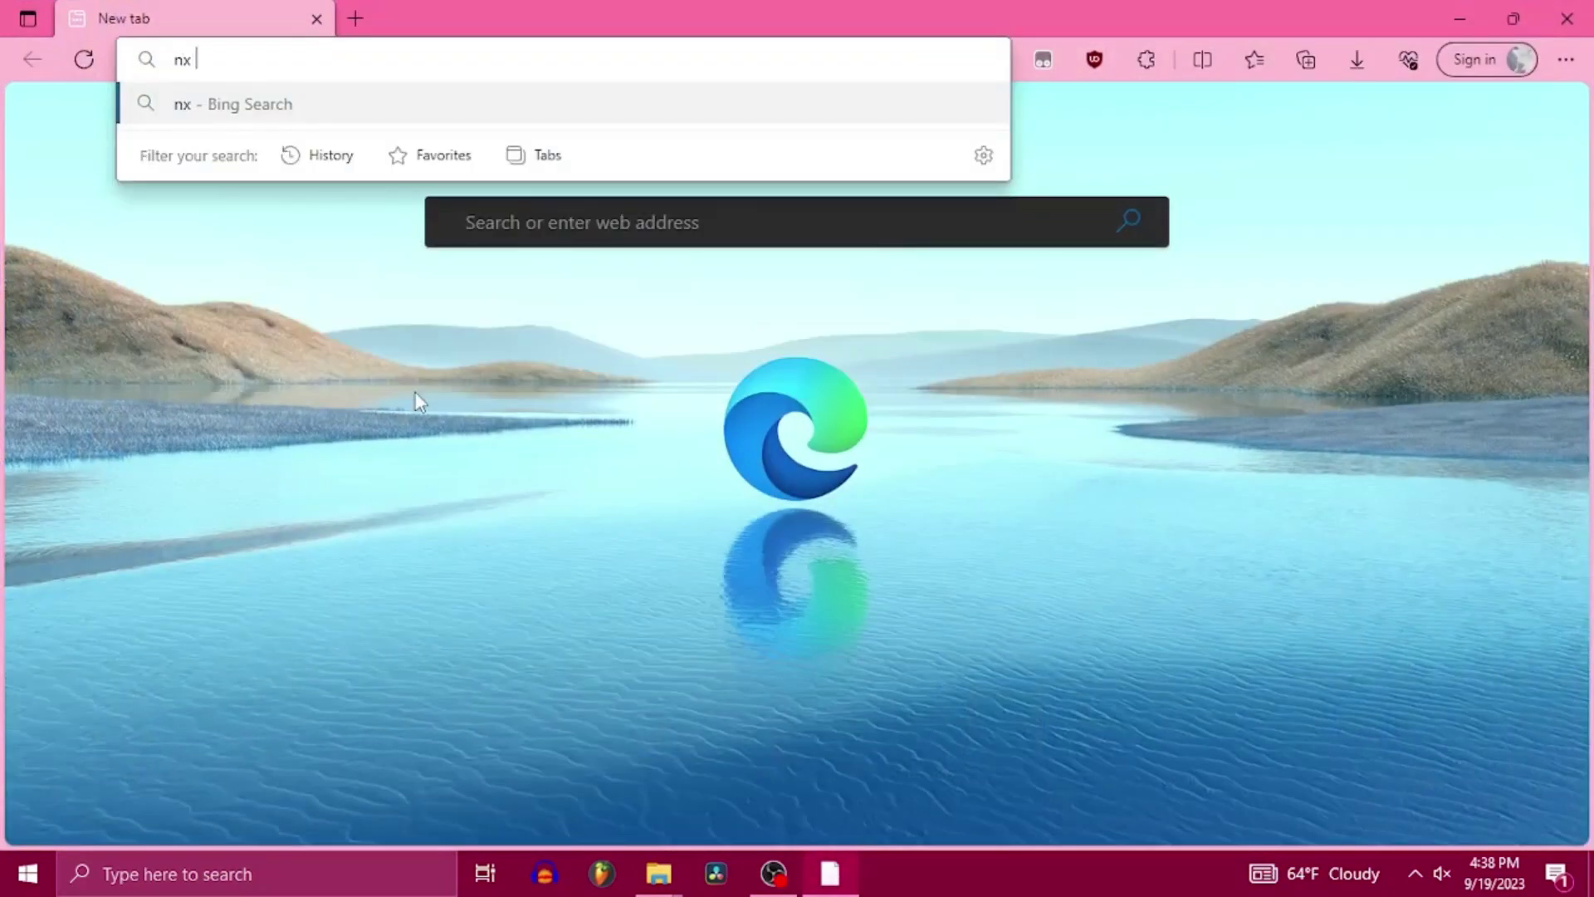
pyautogui.write(' usb')
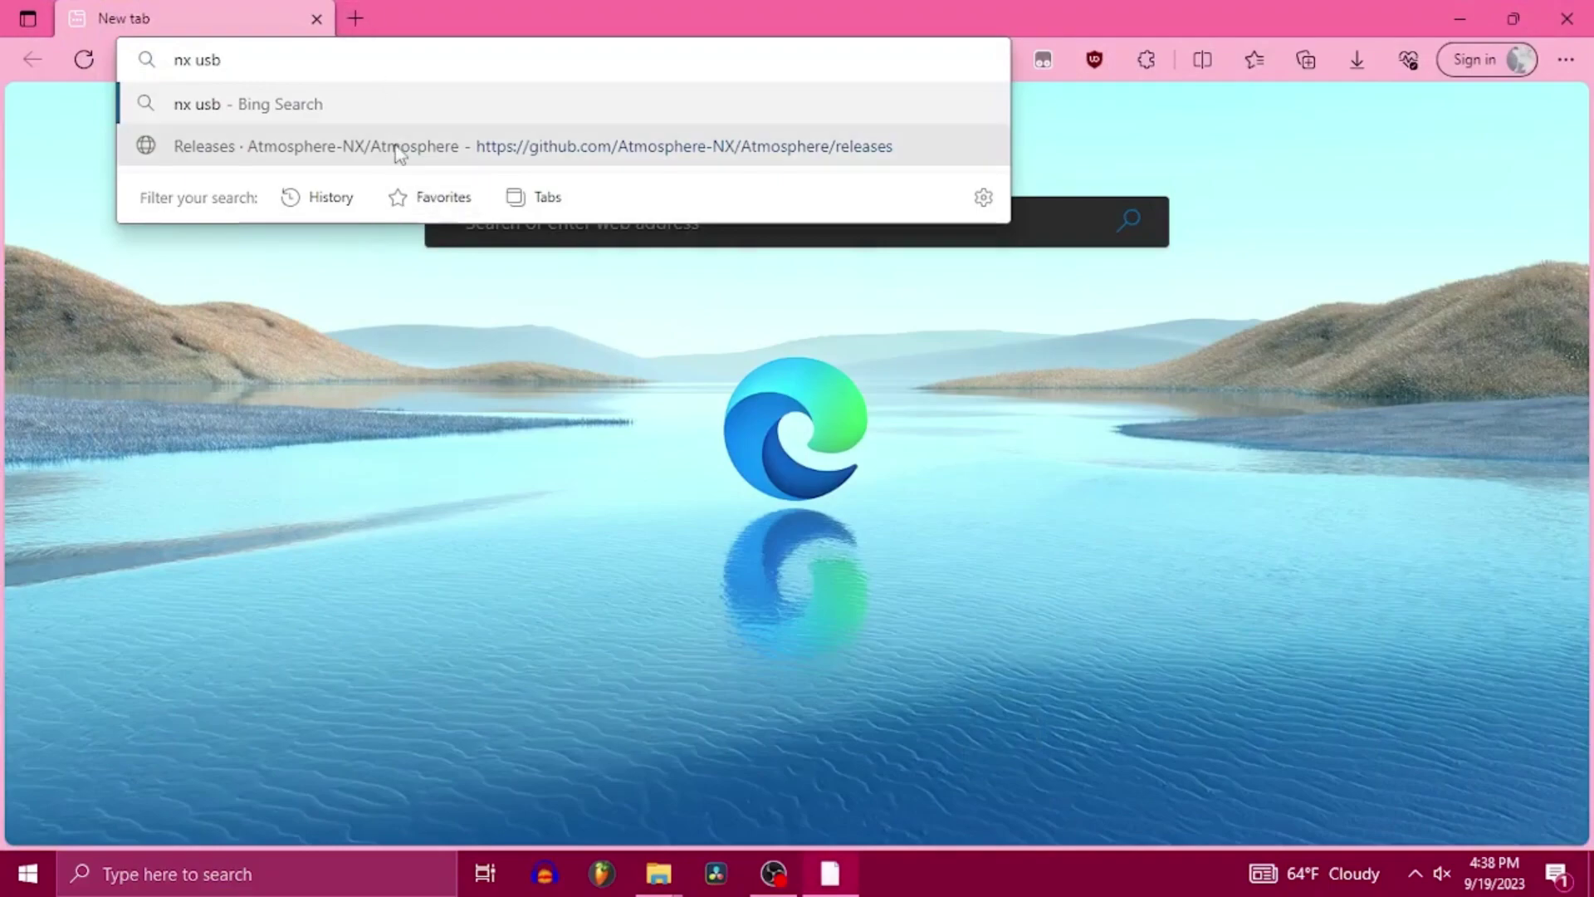
pyautogui.write('loader')
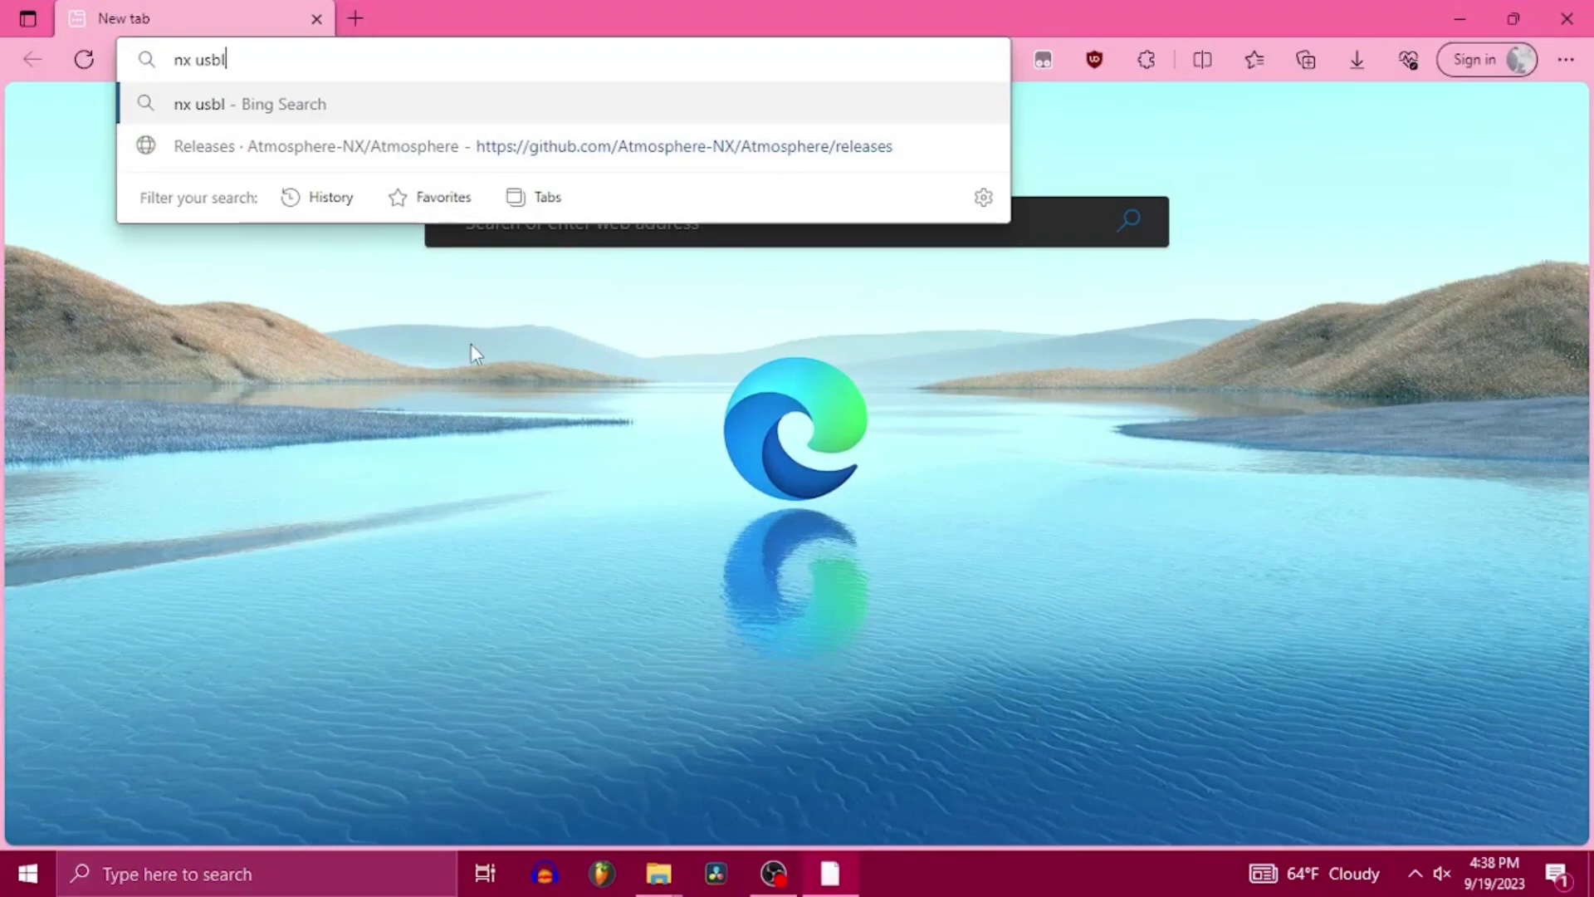
pyautogui.press('Return')
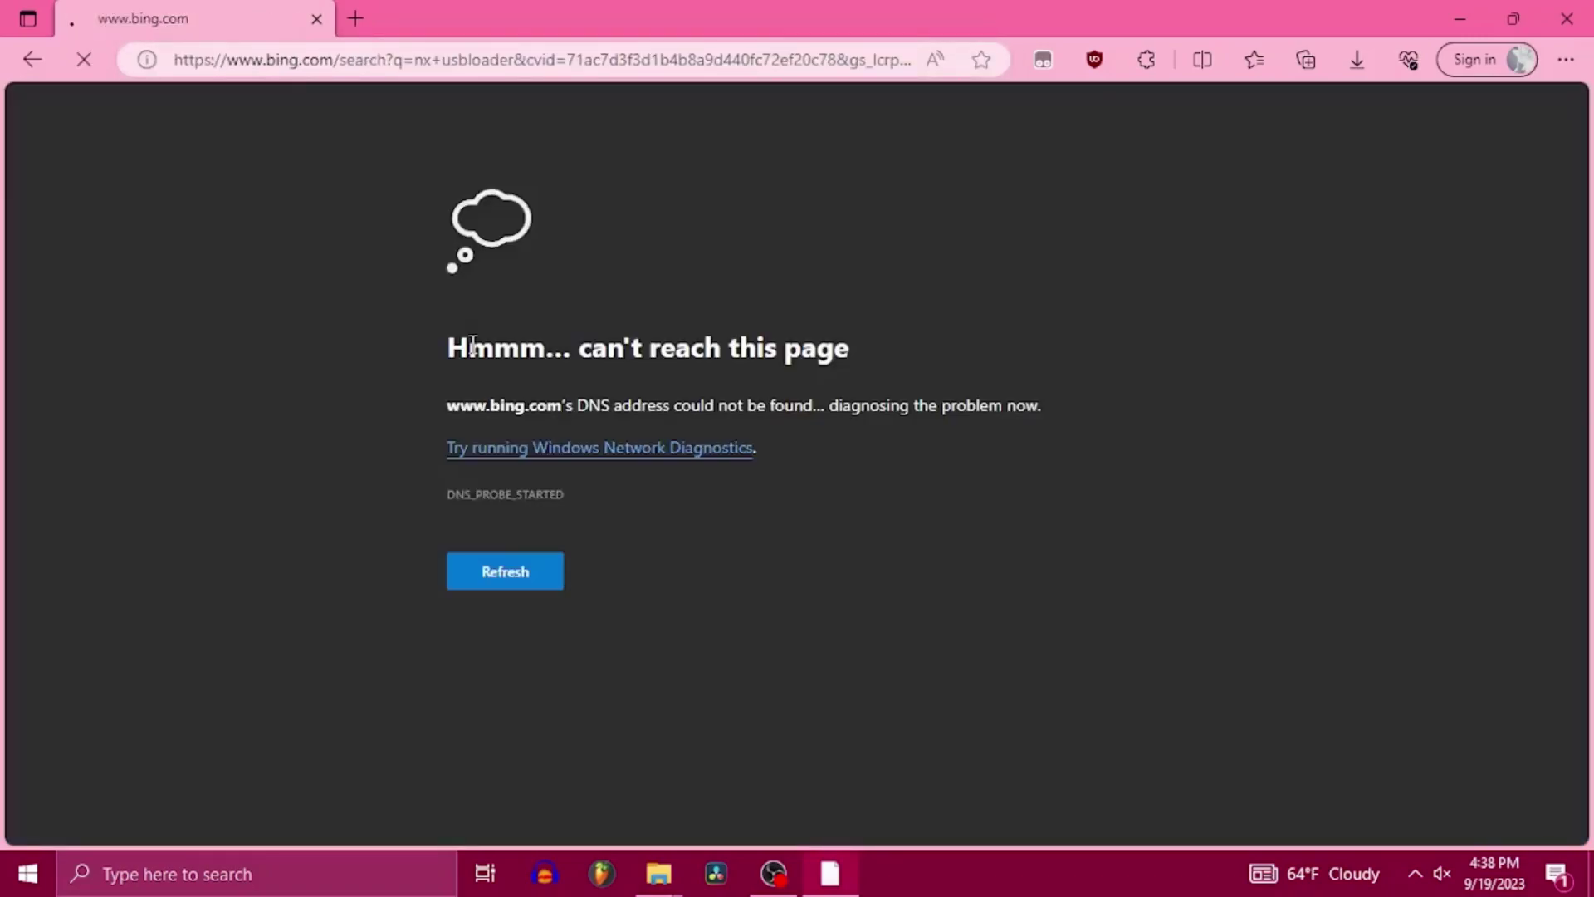
# Step: Connect the PC to the Wi-Fi network and reload the Bing search page
pyautogui.click(1415, 874)
pyautogui.click(1440, 781)
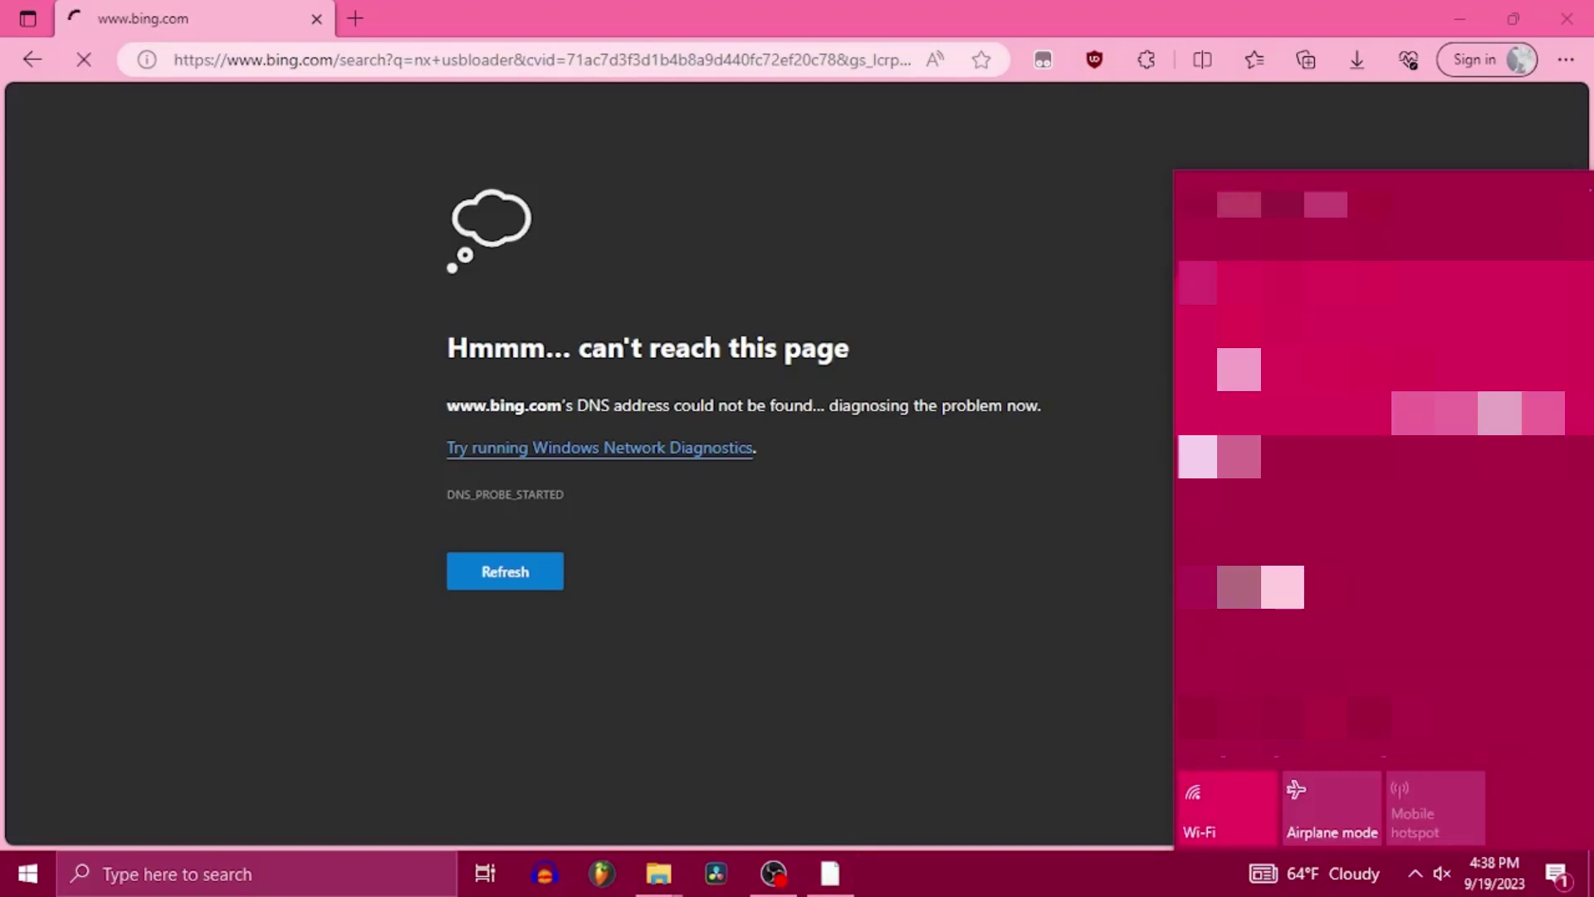
pyautogui.click(828, 616)
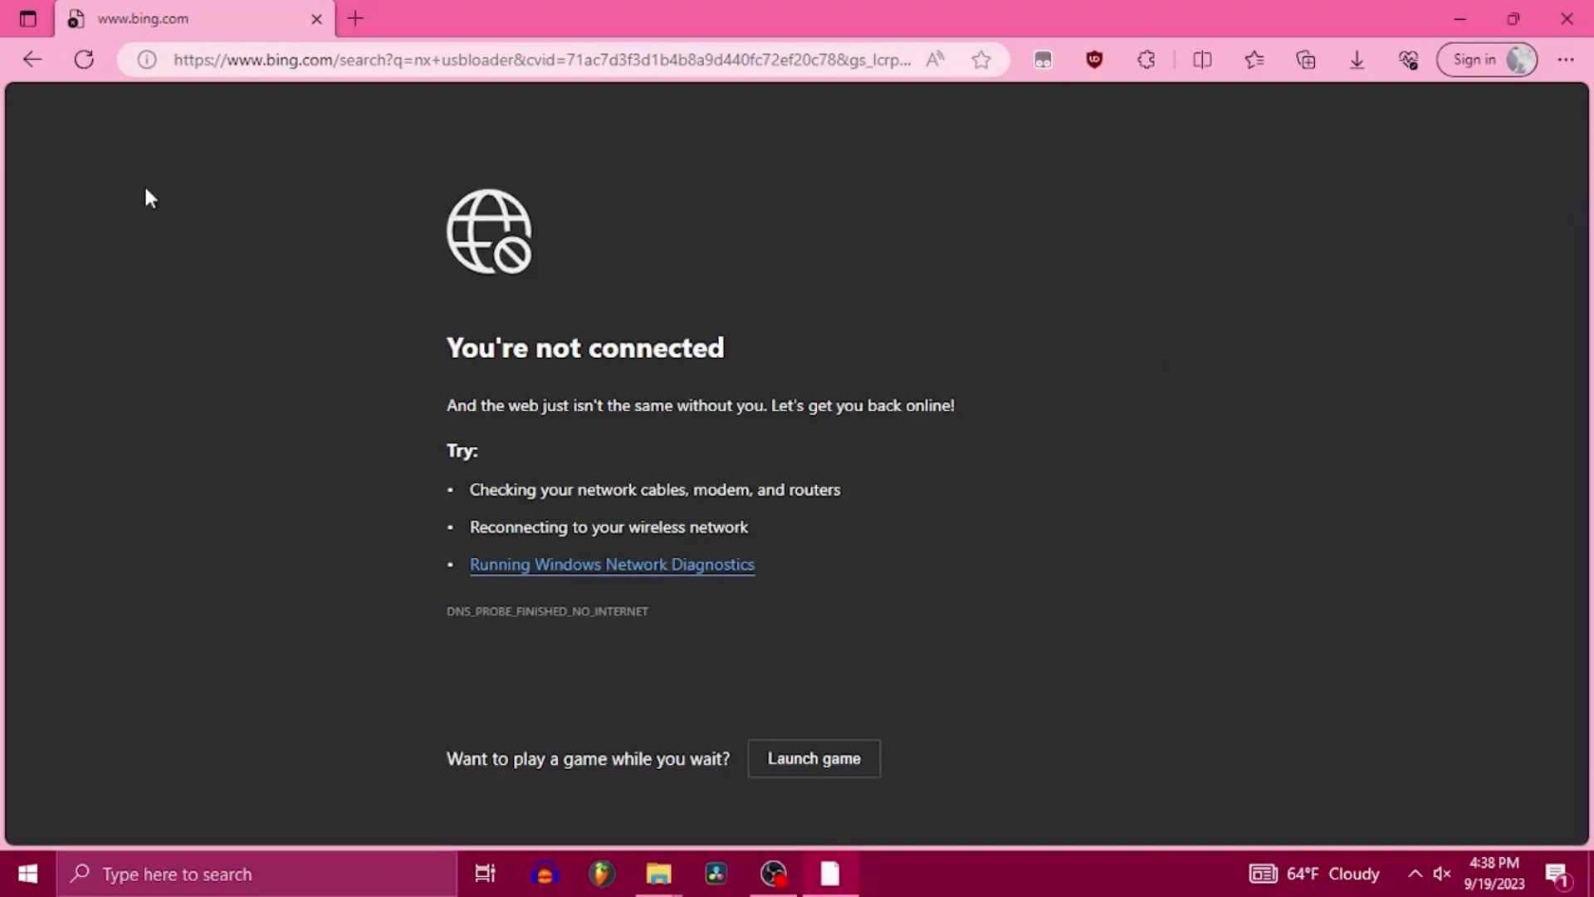
pyautogui.click(85, 58)
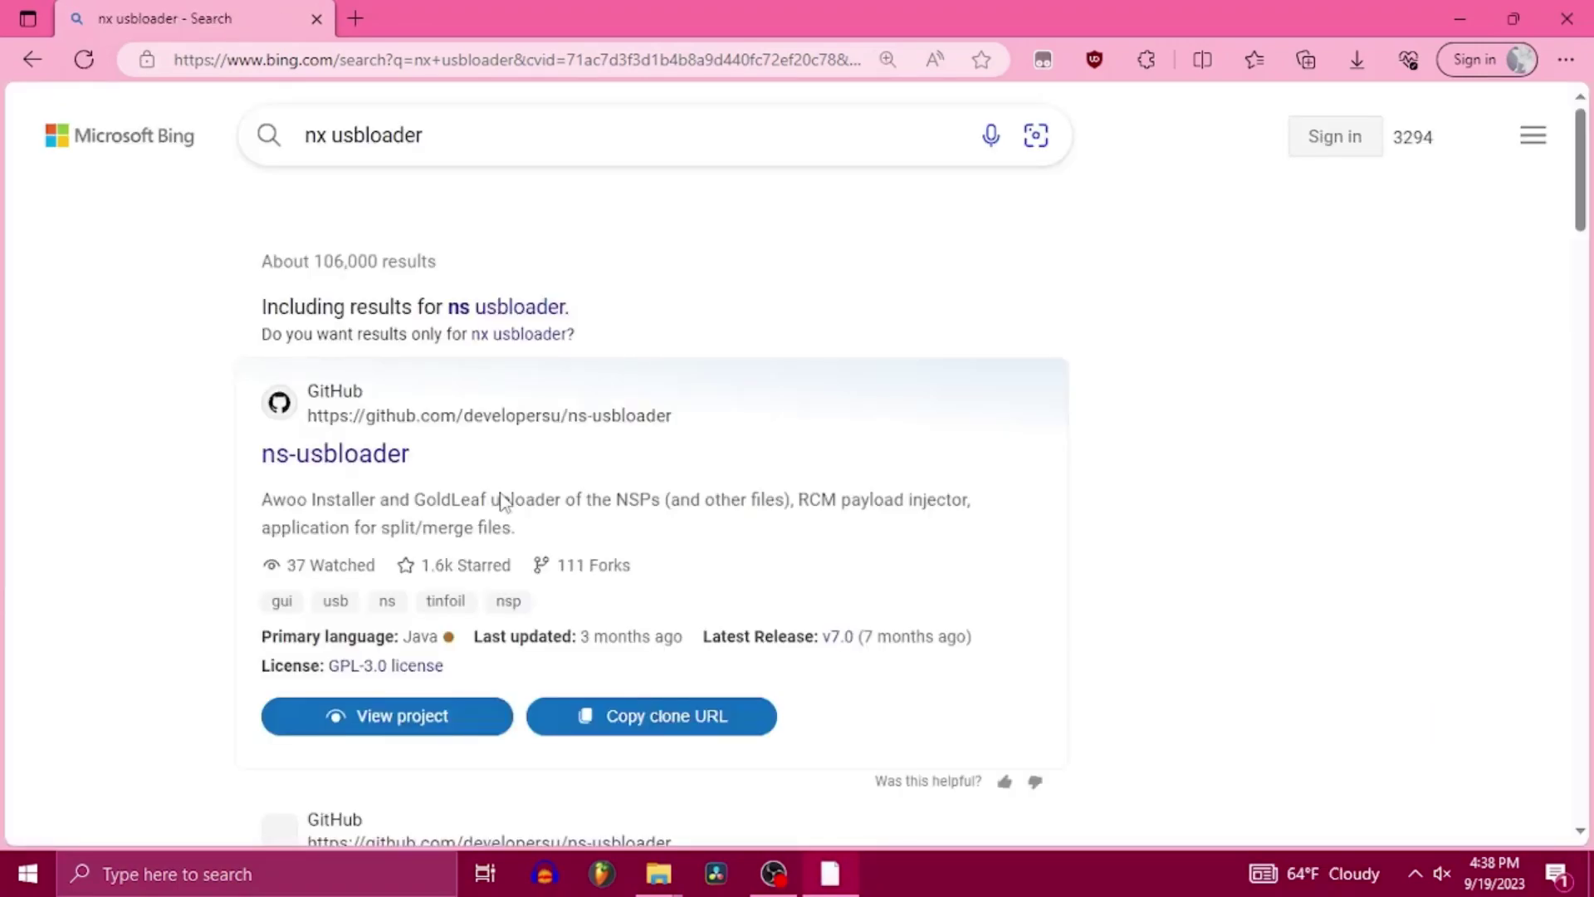
# Step: Look through the search results and open the ns-usbloader GitHub project
pyautogui.scroll(-2, 372, 480)
pyautogui.scroll(-3, 371, 479)
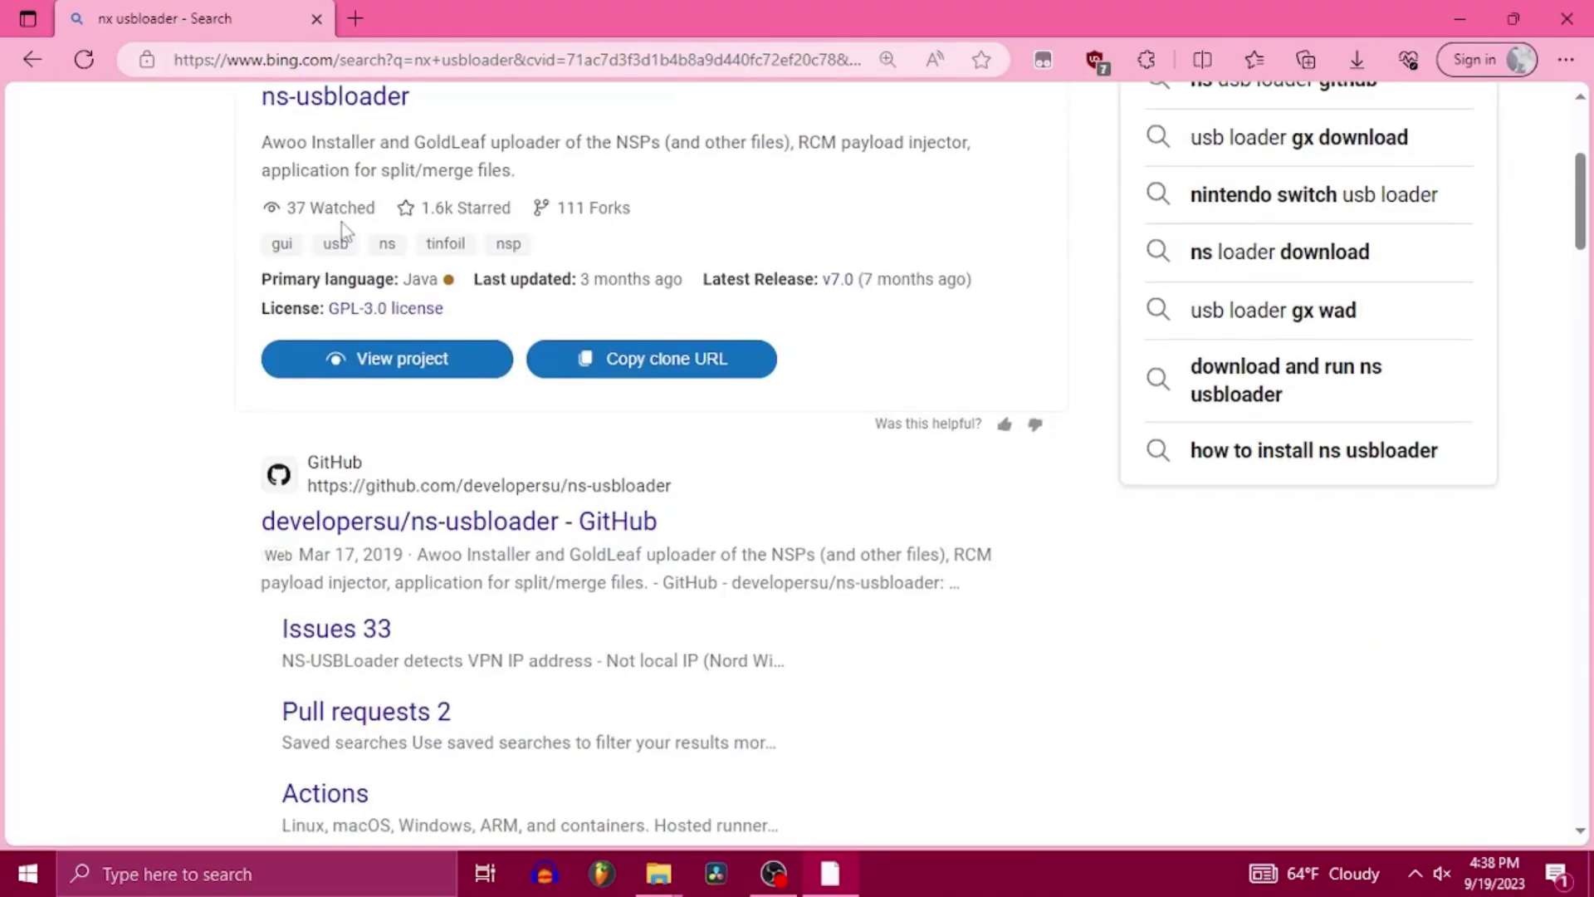
pyautogui.scroll(3, 344, 232)
pyautogui.click(362, 336)
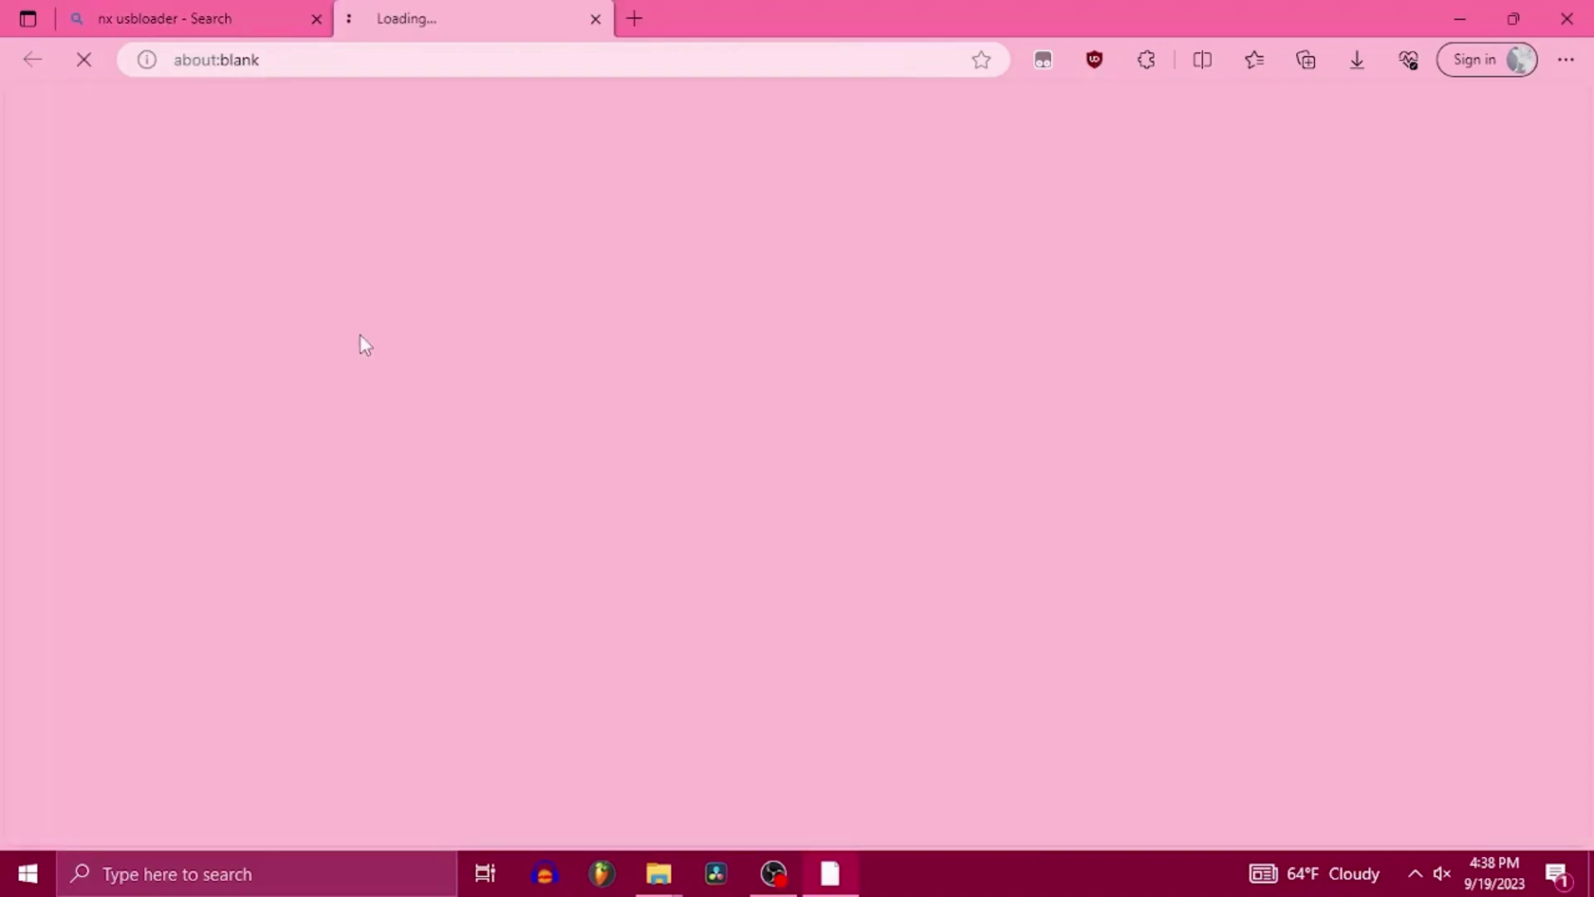